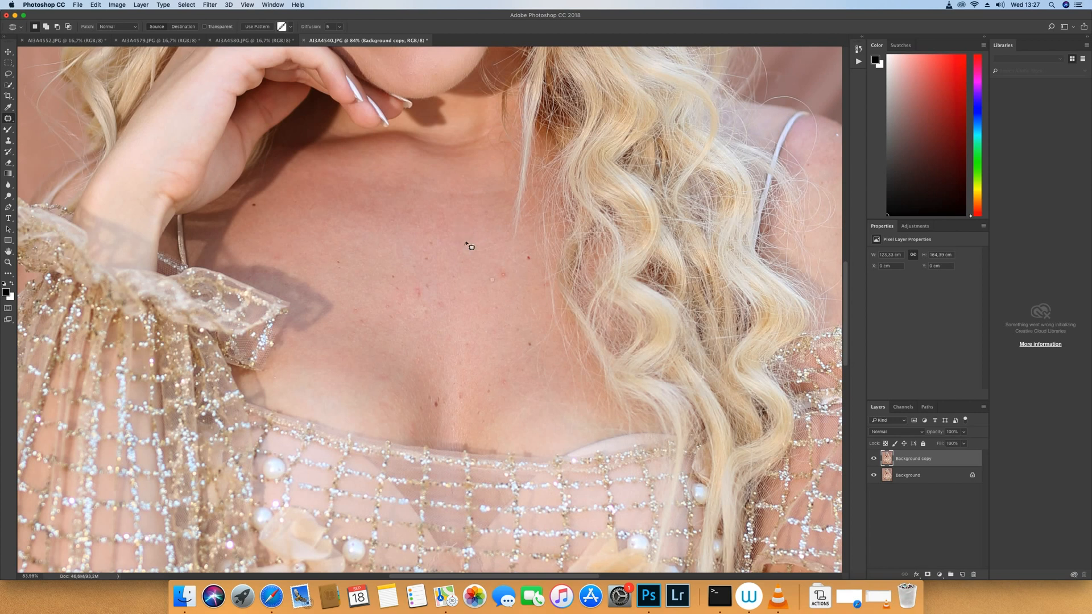
Patch the red spots and small blemishes in the middle of the chest with clean nearby skin.
left_click_drag(437, 245, 399, 282)
key("super+d")
left_click_drag(396, 280, 408, 273)
key("super+d")
left_click_drag(407, 274, 406, 280)
key("super+d")
left_click_drag(338, 261, 343, 265)
left_click_drag(392, 319, 391, 299)
mouse_move(391, 310)
left_mouse_down()
mouse_move(376, 326)
mouse_move(361, 315)
left_mouse_up()
key("super+d")
key("super+d")
Patch the remaining marks around the centre of the chest, including the red spot beside the hair.
left_click_drag(368, 318, 367, 319)
left_click_drag(366, 323, 359, 333)
left_click_drag(386, 373, 388, 377)
left_click_drag(388, 376, 385, 364)
key("super+d")
mouse_move(493, 276)
left_mouse_down()
mouse_move(488, 292)
mouse_move(493, 274)
left_mouse_up()
mouse_move(493, 281)
left_mouse_down()
mouse_move(458, 295)
mouse_move(435, 309)
left_mouse_up()
key("super+d")
mouse_move(433, 311)
left_mouse_down()
mouse_move(433, 323)
mouse_move(417, 317)
mouse_move(437, 334)
left_mouse_up()
key("super+d")
Patch the small moles and marks along the cleavage and lower chest above the dress neckline.
mouse_move(437, 395)
left_mouse_down()
mouse_move(439, 411)
mouse_move(433, 401)
left_mouse_up()
mouse_move(436, 403)
left_mouse_down()
mouse_move(429, 393)
mouse_move(420, 427)
mouse_move(429, 425)
left_mouse_up()
key("super+d")
left_click_drag(458, 388, 463, 398)
key("super+d")
mouse_move(463, 398)
left_mouse_down()
mouse_move(465, 385)
mouse_move(454, 391)
left_mouse_up()
mouse_move(454, 391)
left_mouse_down()
mouse_move(448, 377)
mouse_move(461, 365)
left_mouse_up()
key("super+d")
left_click_drag(460, 372, 465, 346)
mouse_move(504, 398)
left_mouse_down()
mouse_move(488, 382)
mouse_move(500, 401)
mouse_move(483, 423)
left_mouse_up()
key("super+d")
Patch the spots on the chest next to the long hair and on the upper chest below the neck.
left_click_drag(522, 339, 515, 344)
mouse_move(504, 282)
left_mouse_down()
mouse_move(491, 282)
mouse_move(502, 283)
left_mouse_up()
left_click_drag(502, 283, 504, 318)
mouse_move(380, 179)
left_mouse_down()
mouse_move(335, 180)
mouse_move(473, 198)
mouse_move(377, 190)
left_mouse_up()
mouse_move(471, 193)
left_mouse_down()
mouse_move(514, 193)
mouse_move(486, 191)
mouse_move(419, 151)
mouse_move(492, 157)
mouse_move(461, 153)
mouse_move(484, 197)
mouse_move(472, 199)
left_mouse_up()
key("super+d")
key("super+d")
Smooth the uneven skin across the upper chest below the neck and the patch beside the hair.
left_click_drag(490, 209, 482, 219)
mouse_move(393, 168)
left_mouse_down()
mouse_move(462, 177)
mouse_move(443, 201)
left_mouse_up()
left_click_drag(419, 186, 409, 184)
left_click_drag(395, 183, 392, 188)
mouse_move(392, 191)
left_mouse_down()
mouse_move(397, 214)
mouse_move(383, 193)
mouse_move(397, 208)
left_mouse_up()
left_click_drag(541, 299, 539, 308)
Patch the skin lines at the base of the neck and the last uneven areas of the chest.
mouse_move(484, 396)
left_mouse_down()
mouse_move(491, 414)
mouse_move(492, 340)
left_mouse_up()
left_click_drag(502, 338, 511, 327)
mouse_move(467, 138)
left_mouse_down()
mouse_move(412, 138)
mouse_move(471, 151)
mouse_move(487, 137)
mouse_move(473, 179)
left_mouse_up()
mouse_move(473, 180)
left_mouse_down()
mouse_move(436, 147)
mouse_move(463, 149)
mouse_move(442, 154)
mouse_move(448, 166)
mouse_move(448, 154)
mouse_move(420, 151)
mouse_move(459, 157)
left_mouse_up()
left_click_drag(460, 159, 462, 178)
left_click_drag(450, 220, 448, 225)
left_click_drag(446, 227, 451, 277)
mouse_move(416, 311)
left_mouse_down()
mouse_move(416, 323)
mouse_move(390, 316)
mouse_move(389, 364)
left_mouse_up()
mouse_move(391, 406)
left_mouse_down()
mouse_move(381, 376)
mouse_move(386, 389)
left_mouse_up()
Patch the blemishes on both cheeks and along the jaw beside the hair on the woman's face.
left_click_drag(846, 331, 811, 253)
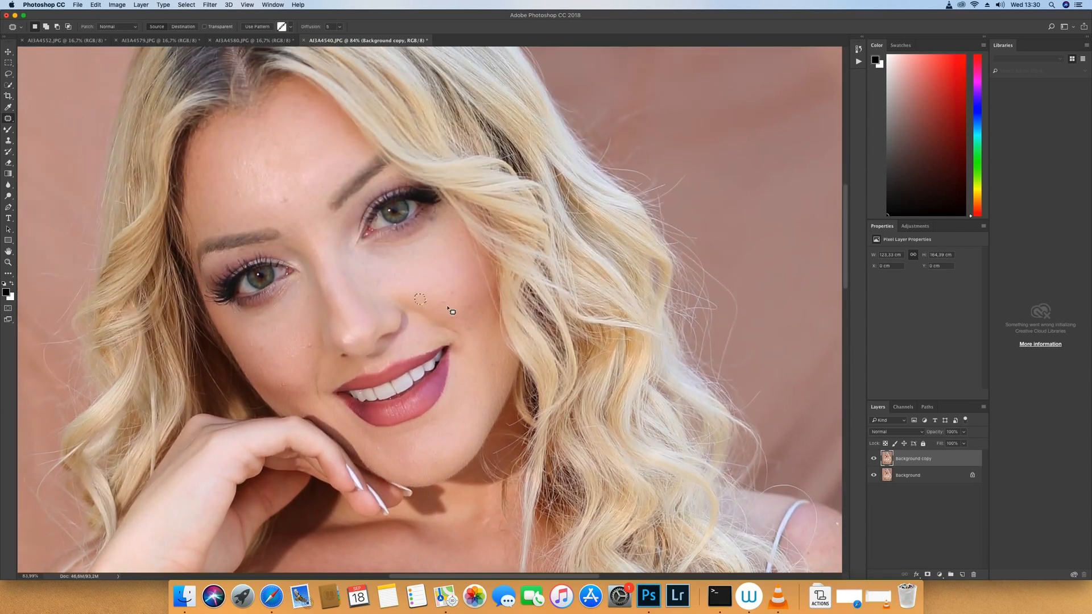
mouse_move(463, 314)
left_mouse_down()
mouse_move(475, 313)
mouse_move(461, 309)
mouse_move(463, 333)
left_mouse_up()
key("ctrl+d")
left_click_drag(505, 358, 504, 369)
mouse_move(312, 360)
left_mouse_down()
mouse_move(285, 383)
mouse_move(305, 393)
mouse_move(252, 344)
mouse_move(302, 363)
mouse_move(301, 354)
left_mouse_up()
left_click(263, 333)
mouse_move(272, 317)
left_mouse_down()
mouse_move(270, 333)
mouse_move(284, 340)
mouse_move(262, 322)
left_mouse_up()
left_click(258, 326)
Patch the fine lines and spots under the eye and on the cheek nearest the long hair.
mouse_move(398, 253)
left_mouse_down()
mouse_move(369, 255)
mouse_move(398, 256)
left_mouse_up()
left_click_drag(392, 256, 392, 259)
left_click_drag(390, 259, 382, 283)
left_click(364, 276)
left_click(435, 214)
mouse_move(434, 224)
left_mouse_down()
mouse_move(391, 244)
mouse_move(421, 242)
mouse_move(429, 233)
mouse_move(374, 251)
mouse_move(402, 253)
left_mouse_up()
mouse_move(388, 255)
left_mouse_down()
mouse_move(390, 270)
mouse_move(422, 250)
mouse_move(395, 279)
mouse_move(427, 265)
left_mouse_up()
left_click(375, 279)
left_click(429, 272)
mouse_move(466, 329)
left_mouse_down()
mouse_move(472, 312)
mouse_move(448, 294)
left_mouse_up()
left_click(449, 294)
Patch the blemishes and uneven skin across the forehead, from above the eyebrow up to the hairline.
left_click_drag(288, 199, 290, 208)
mouse_move(290, 207)
left_mouse_down()
mouse_move(281, 201)
mouse_move(303, 199)
left_mouse_up()
left_click(305, 199)
mouse_move(226, 233)
left_mouse_down()
mouse_move(216, 229)
mouse_move(242, 225)
mouse_move(220, 226)
mouse_move(223, 179)
left_mouse_up()
left_click(246, 219)
left_click(228, 205)
left_click_drag(221, 216, 227, 223)
left_click_drag(255, 160, 230, 151)
left_click_drag(268, 150, 309, 113)
mouse_move(272, 172)
left_mouse_down()
mouse_move(302, 166)
mouse_move(277, 168)
left_mouse_up()
mouse_move(281, 170)
left_mouse_down()
mouse_move(284, 187)
mouse_move(275, 163)
mouse_move(246, 176)
left_mouse_up()
Patch the lower cheek above the hand and even out the shiny area on the forehead.
left_click_drag(278, 385, 286, 389)
left_click_drag(284, 391, 256, 363)
left_click_drag(256, 363, 274, 367)
mouse_move(249, 167)
left_mouse_down()
mouse_move(236, 177)
mouse_move(293, 166)
left_mouse_up()
key("super+d")
Patch the skin on the bridge of the nose between the eyes.
left_click_drag(346, 243, 349, 249)
left_click_drag(348, 248, 340, 251)
left_click_drag(344, 224, 348, 255)
key("super+d")
Compare the retouch with the original by toggling the Background copy layer's visibility, and patch the skin between the eyebrow and eye.
left_click(874, 459)
left_click(873, 459)
left_click(874, 459)
left_click(874, 460)
left_click(873, 460)
left_click(874, 461)
left_click_drag(389, 180, 380, 187)
key("super+d")
Undo the accidental deletion of the Background copy layer and duplicate that layer.
left_click_drag(944, 456, 973, 574)
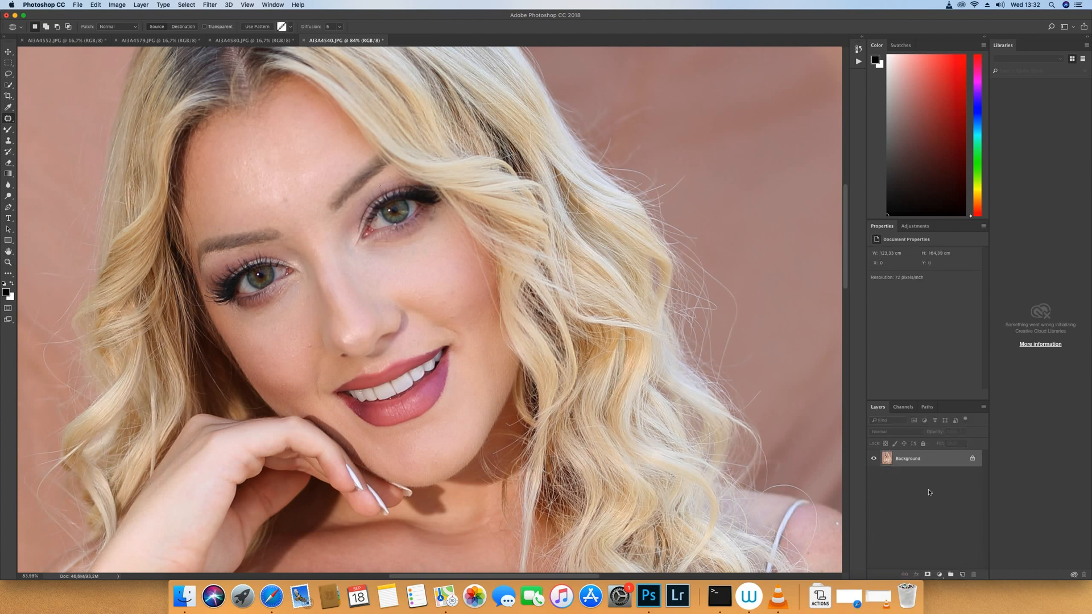
key("super+z")
left_click_drag(938, 464, 962, 576)
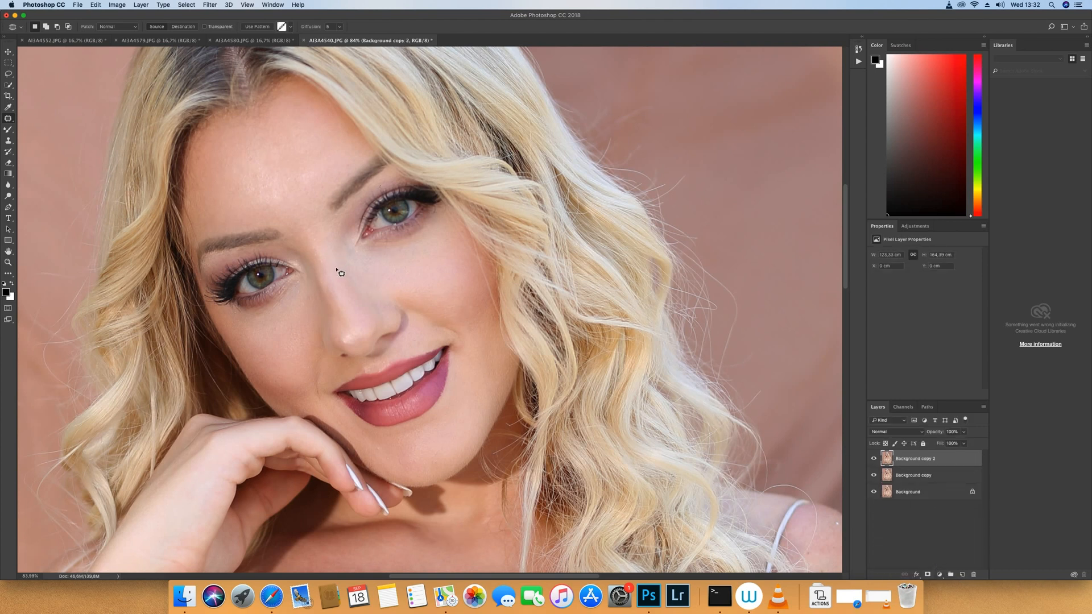
key("alt+shift+bracketleft")
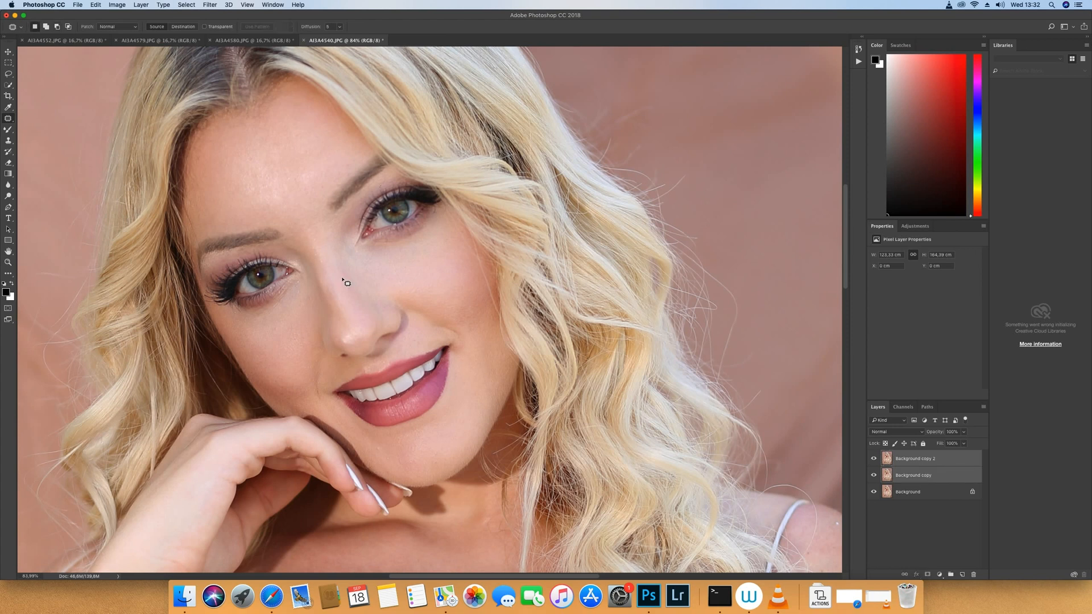
left_click(927, 460)
key("alt+shift+a")
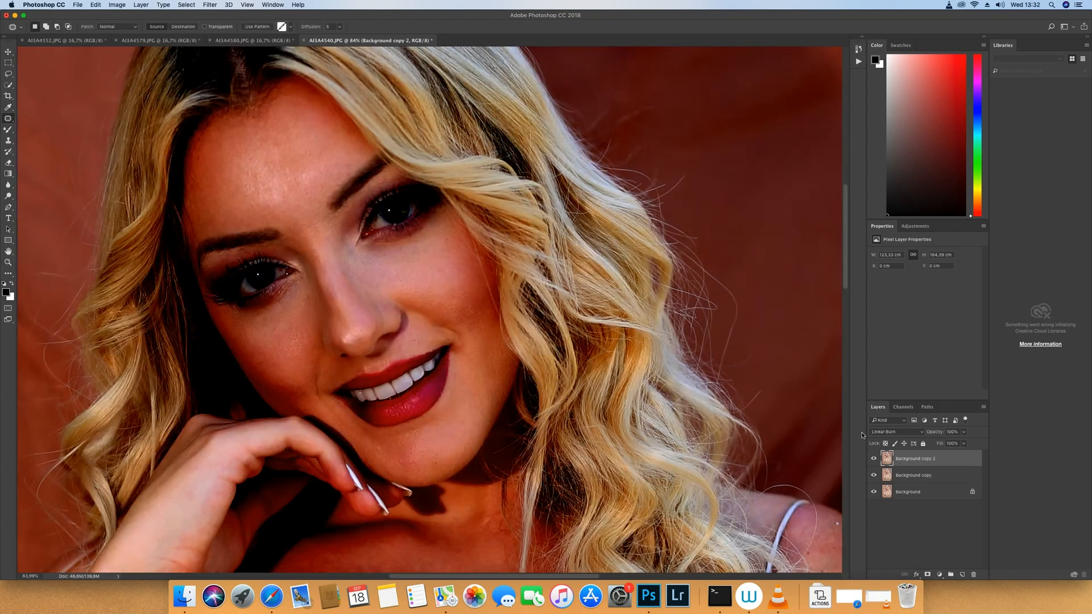
key("alt+shift+n")
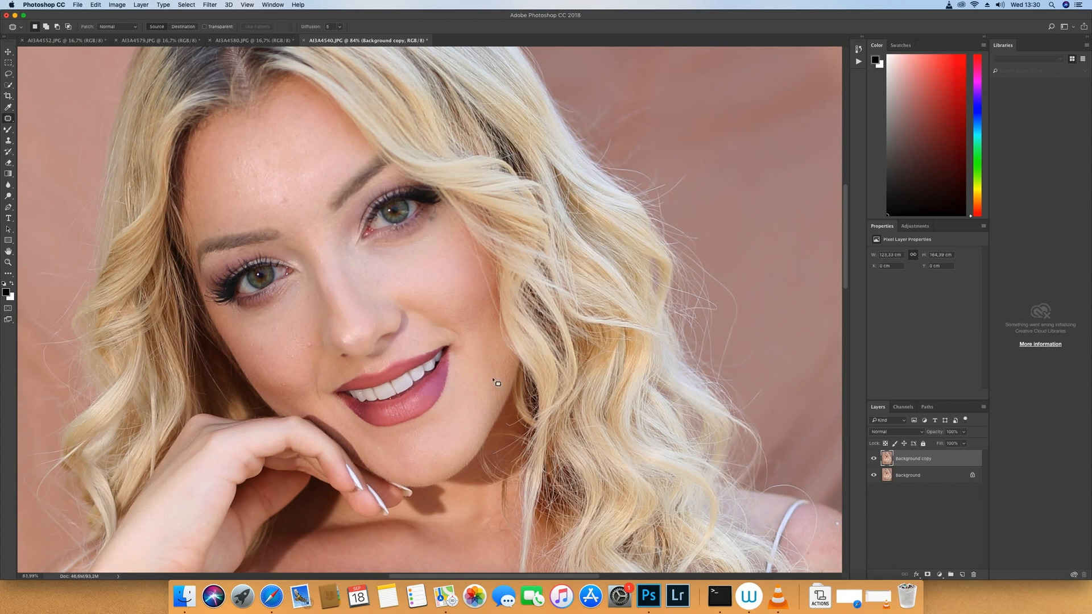
Patch the cheek skin beside the hair, between the mouth corner and the wavy strands.
left_click_drag(500, 349, 499, 364)
mouse_move(496, 369)
left_mouse_down()
mouse_move(497, 390)
mouse_move(505, 358)
left_mouse_up()
left_click_drag(505, 364, 506, 387)
key("ctrl+d")
Patch the blemishes on the lower cheek just above the hand.
left_click_drag(295, 379, 298, 386)
mouse_move(278, 362)
left_mouse_down()
mouse_move(267, 354)
mouse_move(297, 354)
mouse_move(294, 345)
mouse_move(297, 388)
mouse_move(284, 376)
mouse_move(298, 350)
mouse_move(278, 326)
mouse_move(258, 326)
left_mouse_up()
key("super+d")
key("super+d")
key("super+d")
Patch the skin beneath the eye nearest the hair and on the cheek below it.
mouse_move(398, 254)
left_mouse_down()
mouse_move(366, 255)
mouse_move(392, 257)
left_mouse_up()
left_click_drag(380, 258, 381, 286)
key("super+d")
left_click_drag(379, 286, 363, 283)
key("super+d")
mouse_move(429, 231)
left_mouse_down()
mouse_move(375, 248)
mouse_move(433, 237)
mouse_move(387, 251)
mouse_move(390, 262)
mouse_move(417, 256)
left_mouse_up()
left_click(423, 248)
left_click_drag(381, 277, 386, 282)
left_click(396, 269)
left_click_drag(456, 302, 458, 300)
left_click(459, 300)
Patch the skin between and just above the eyebrows, and touch up the cheek beside the hair.
left_click_drag(299, 205, 300, 207)
left_click(274, 219)
left_click_drag(220, 235, 221, 229)
left_click(250, 220)
mouse_move(238, 193)
left_mouse_down()
mouse_move(209, 226)
mouse_move(229, 210)
left_mouse_up()
left_click(225, 224)
left_click_drag(464, 318, 470, 318)
left_click(455, 290)
Patch the uneven skin on the lower forehead directly above the eyebrow.
left_click_drag(304, 199, 301, 204)
mouse_move(219, 227)
left_mouse_down()
mouse_move(246, 217)
mouse_move(220, 200)
mouse_move(224, 210)
mouse_move(224, 174)
mouse_move(226, 205)
mouse_move(223, 193)
left_mouse_up()
left_click(248, 219)
mouse_move(225, 204)
left_mouse_down()
mouse_move(210, 213)
mouse_move(225, 210)
mouse_move(216, 223)
left_mouse_up()
left_click_drag(216, 223, 235, 223)
left_click(235, 223)
Patch the shiny areas on the middle of the forehead toward the hairline.
left_click_drag(251, 163, 235, 157)
mouse_move(233, 161)
left_mouse_down()
mouse_move(271, 161)
mouse_move(275, 138)
mouse_move(303, 122)
mouse_move(306, 93)
left_mouse_up()
left_click(269, 147)
left_click_drag(270, 188, 265, 196)
mouse_move(266, 195)
left_mouse_down()
mouse_move(304, 169)
mouse_move(282, 171)
left_mouse_up()
mouse_move(283, 173)
left_mouse_down()
mouse_move(285, 188)
mouse_move(275, 166)
mouse_move(247, 176)
left_mouse_up()
Patch the remaining spot on the lower cheek above the fingers and smooth the centre of the forehead.
left_click_drag(278, 385, 286, 388)
mouse_move(286, 388)
left_mouse_down()
mouse_move(265, 366)
mouse_move(274, 367)
left_mouse_up()
mouse_move(243, 158)
left_mouse_down()
mouse_move(236, 171)
mouse_move(255, 175)
mouse_move(295, 167)
left_mouse_up()
key("super+d")
Patch the skin on the bridge of the nose between the eyes.
left_click_drag(346, 240, 351, 251)
mouse_move(349, 248)
left_mouse_down()
mouse_move(350, 226)
mouse_move(347, 257)
left_mouse_up()
key("super+d")
key("super+d")
Compare the retouch with the original by toggling the top layer's visibility, and patch the skin between the eyebrow and eye.
left_click(874, 458)
left_click(874, 458)
left_click(874, 458)
left_click(874, 459)
left_click(874, 459)
left_click(873, 458)
left_click_drag(390, 180, 381, 185)
key("super+d")
Undo the accidental deletion of the Background copy layer and duplicate that layer.
left_click_drag(944, 456, 973, 574)
key("super+z")
left_click_drag(955, 463, 962, 575)
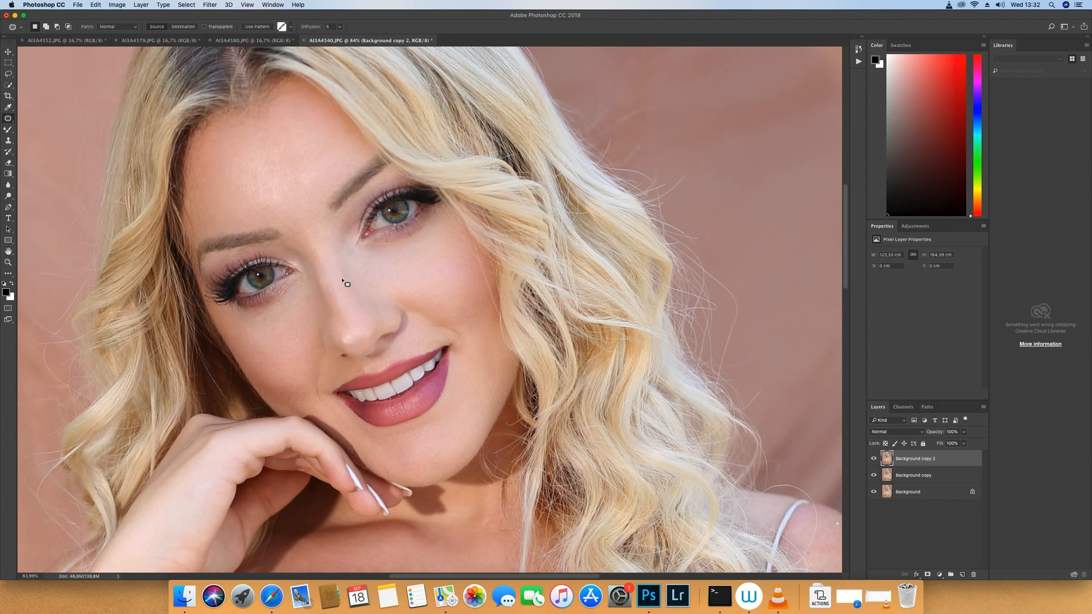
Try the Linear Burn blend mode on the Background copy 2 layer and return it to Normal.
key("alt+shift+bracketleft")
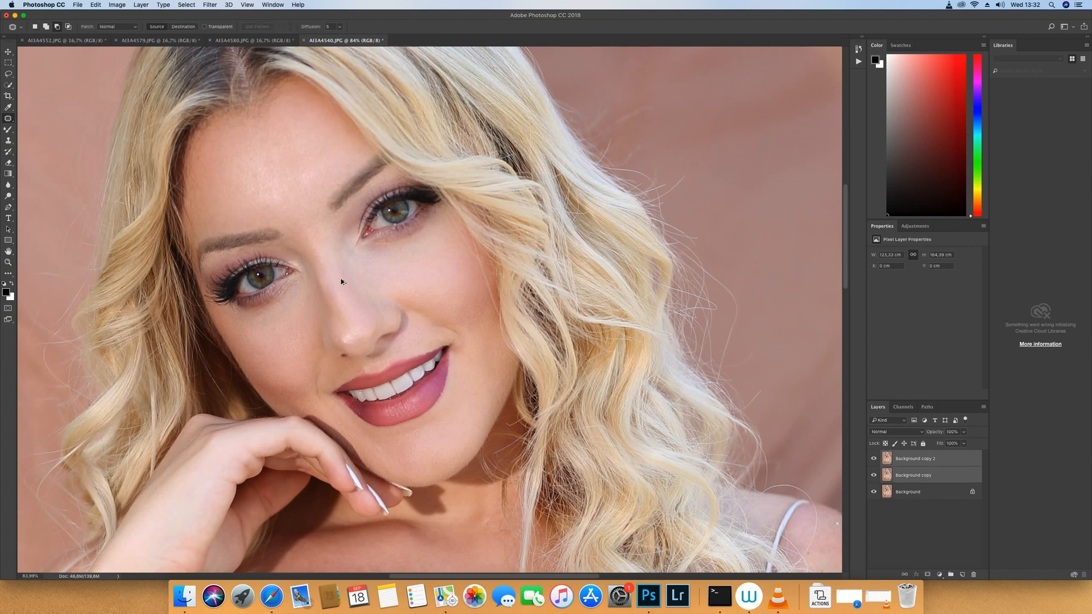
left_click(927, 459)
key("alt+shift+a")
key("alt+shift+n")
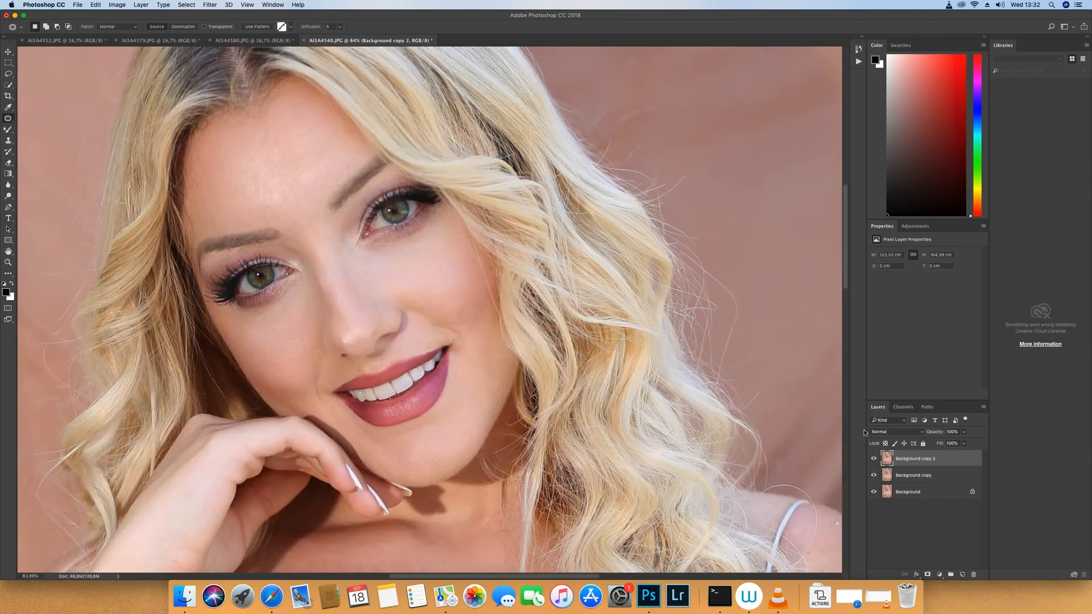
Merge Background copy 2 down into Background copy and patch the shiny skin on the forehead.
key("super+e")
left_click_drag(231, 172, 255, 174)
key("super+d")
Patch the bright patches along the upper bridge of the nose.
left_click_drag(345, 238, 351, 252)
left_click_drag(348, 246, 339, 243)
key("super+d")
left_click_drag(345, 222, 350, 234)
key("super+d")
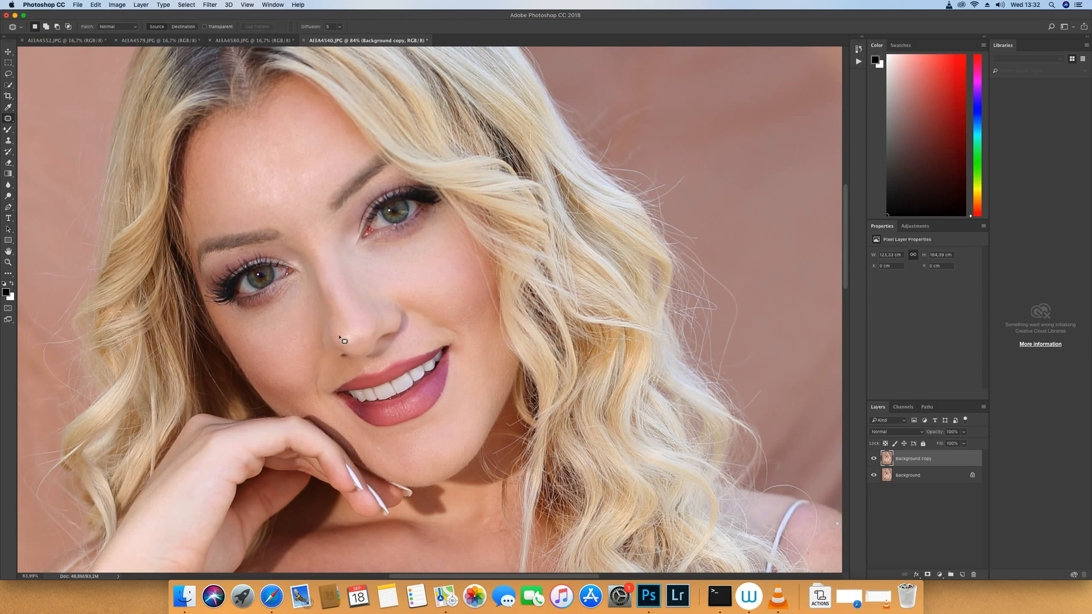
Toggle the Background copy layer's visibility to compare before and after, and patch the skin below the eyebrow.
left_click(873, 459)
left_click(873, 459)
left_click(873, 459)
left_click(873, 459)
left_click(874, 459)
left_click(873, 459)
left_click_drag(391, 176, 391, 183)
key("super+d")
Restore the mistakenly deleted Background copy layer and make a duplicate of it.
left_click_drag(946, 454, 973, 574)
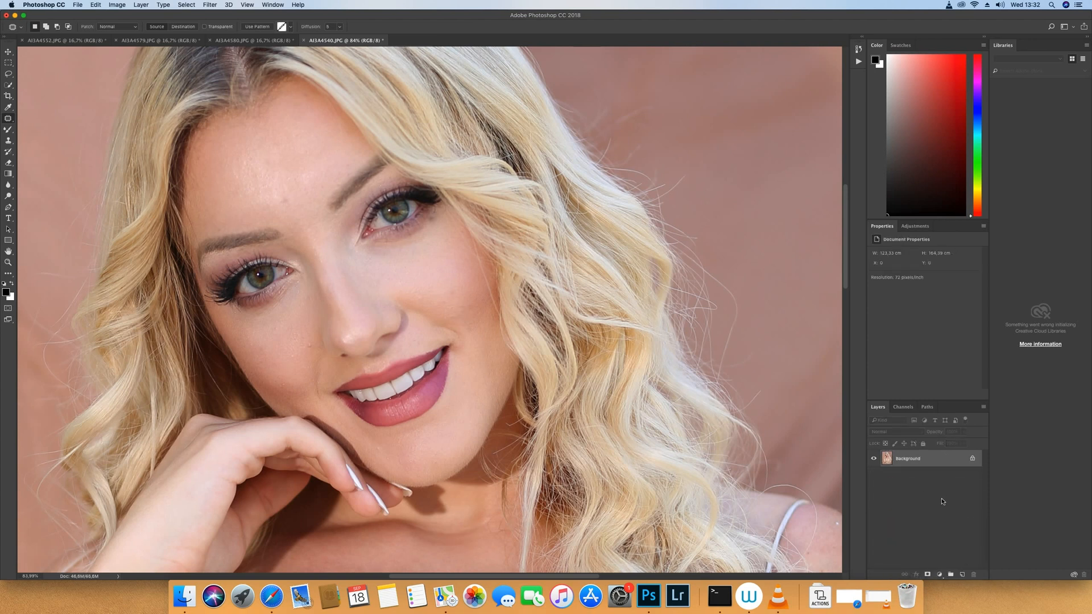
key("super+j")
left_click_drag(946, 459, 962, 576)
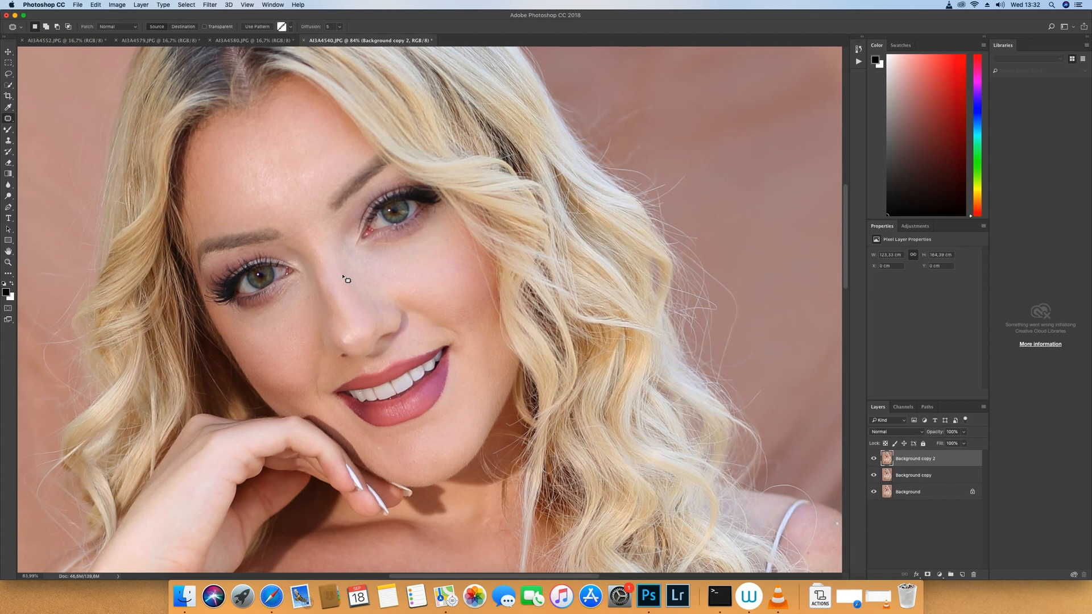
Preview the Background copy 2 layer in Linear Burn mode and set it back to Normal.
key("alt+shift+bracketleft")
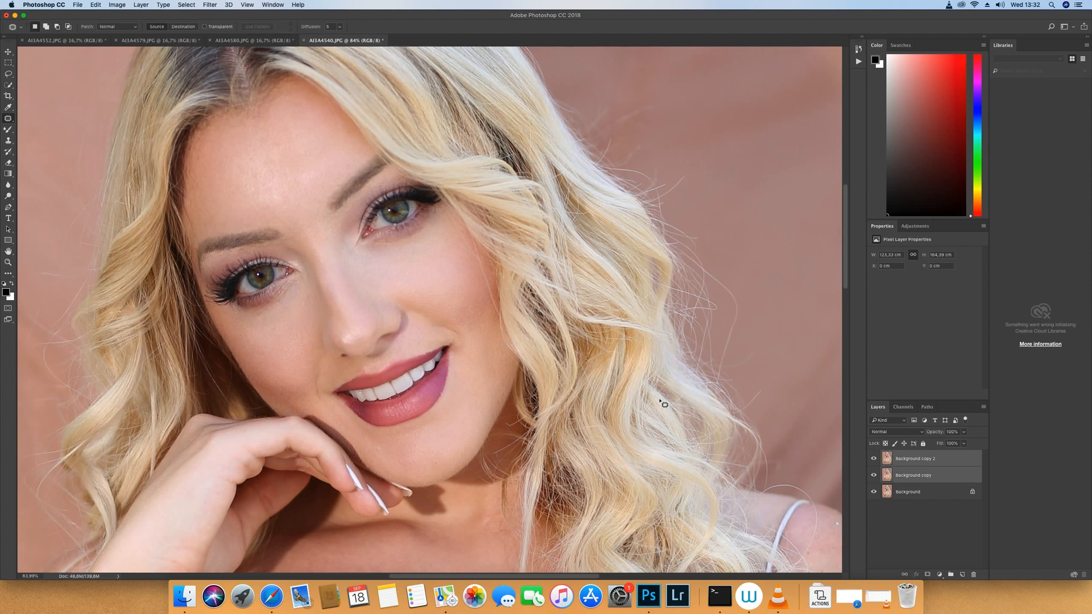
left_click(927, 459)
key("alt+shift+a")
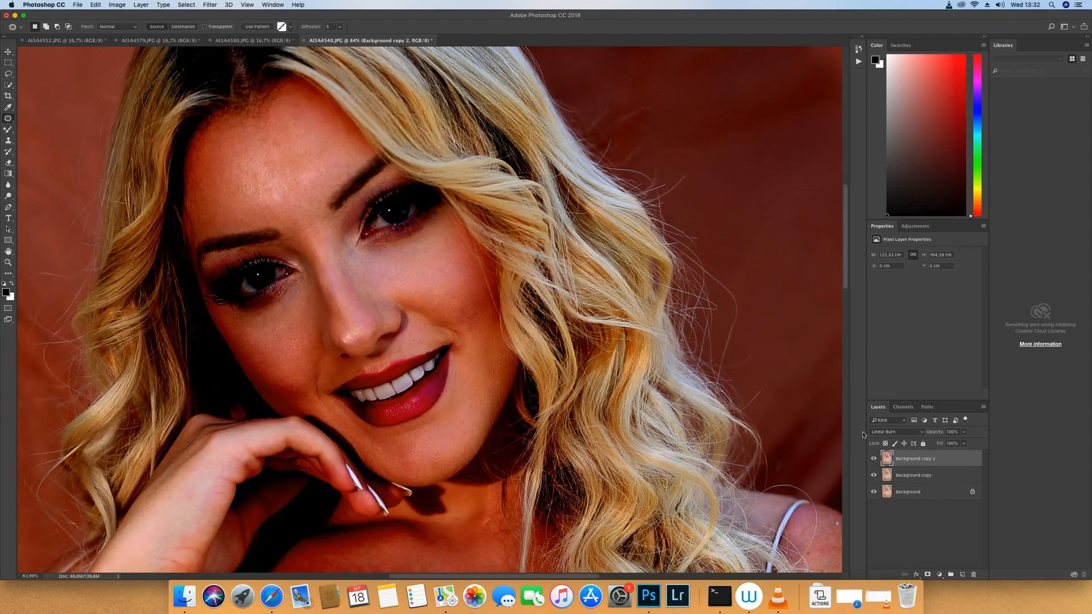
key("alt+shift+n")
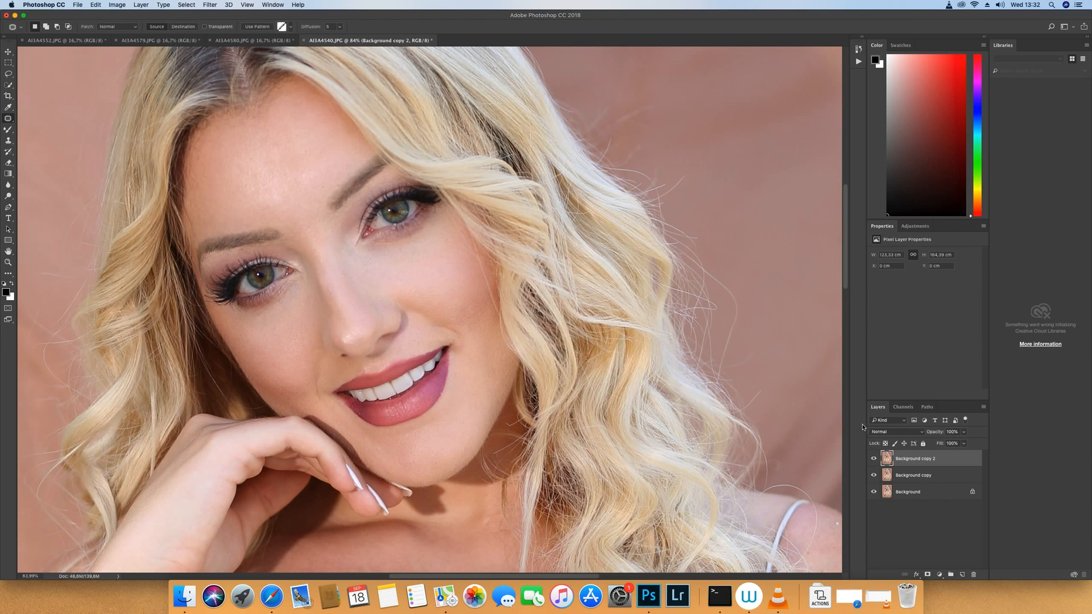
Merge the two selected copy layers and duplicate the merged layer.
key("alt+shift+bracketleft")
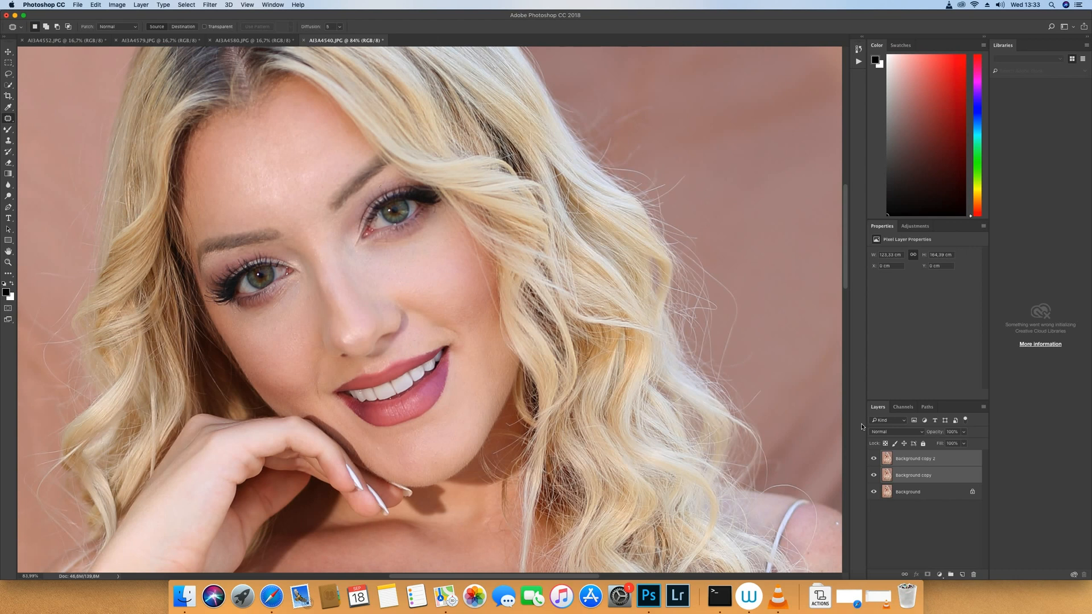
key("super+e")
left_click_drag(946, 460, 962, 574)
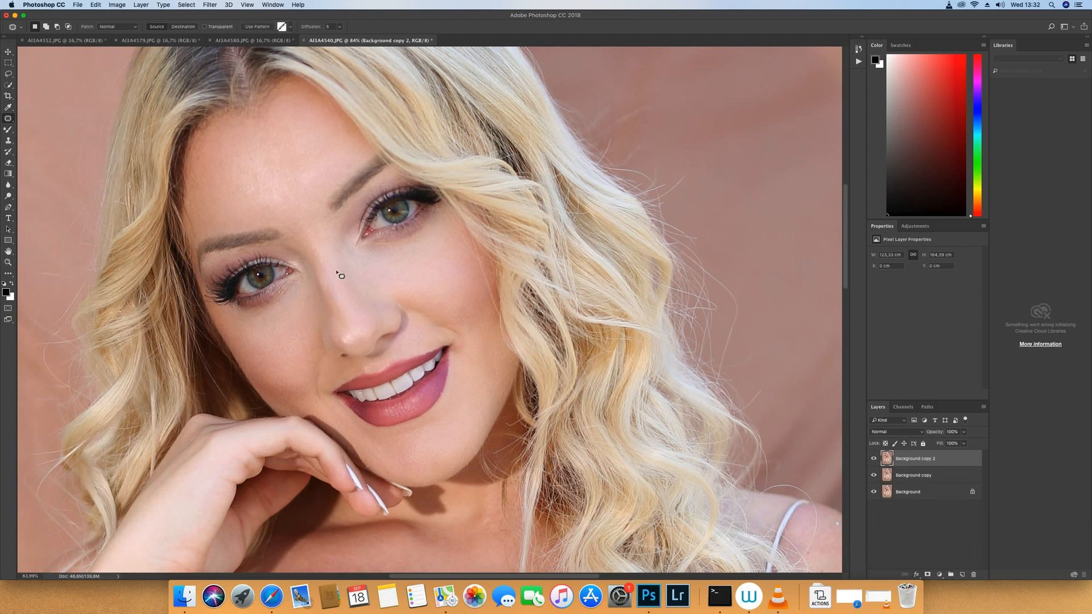
Compare Linear Burn with Normal blending on the Background copy 2 layer, leaving it on Normal and selected alone.
key("alt+shift+bracketleft")
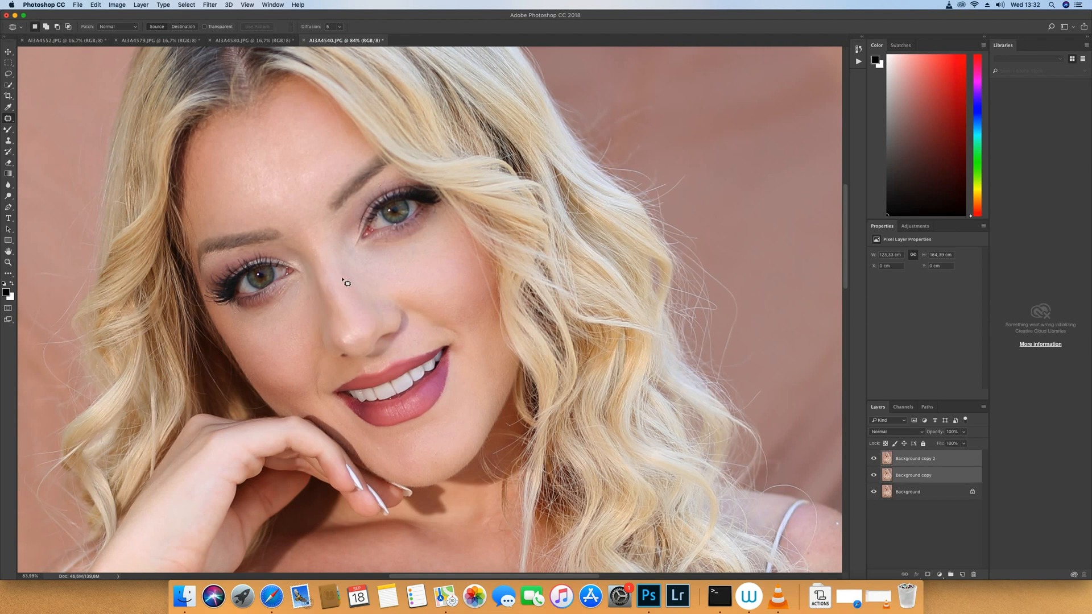
left_click(926, 459)
key("alt+shift+a")
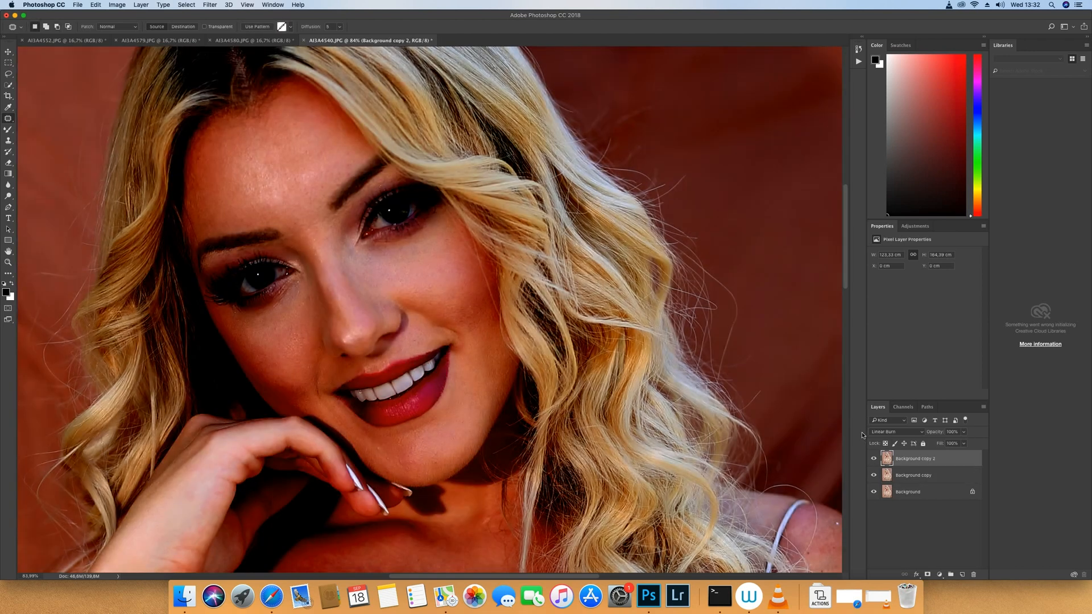
key("alt+shift+n")
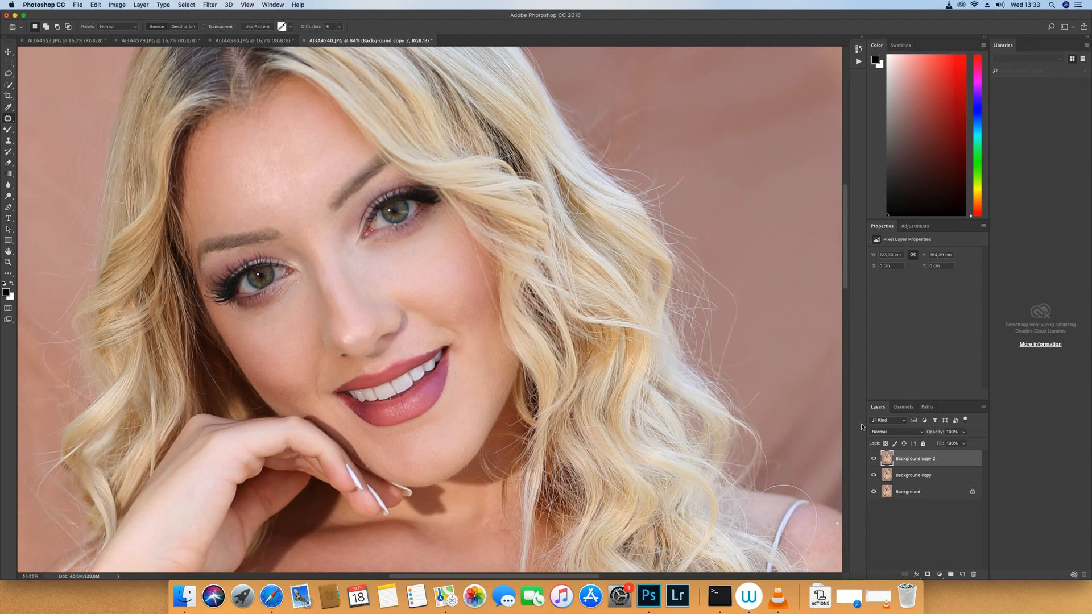
key("alt+shift+bracketleft")
left_click(904, 459)
key("alt+shift+a")
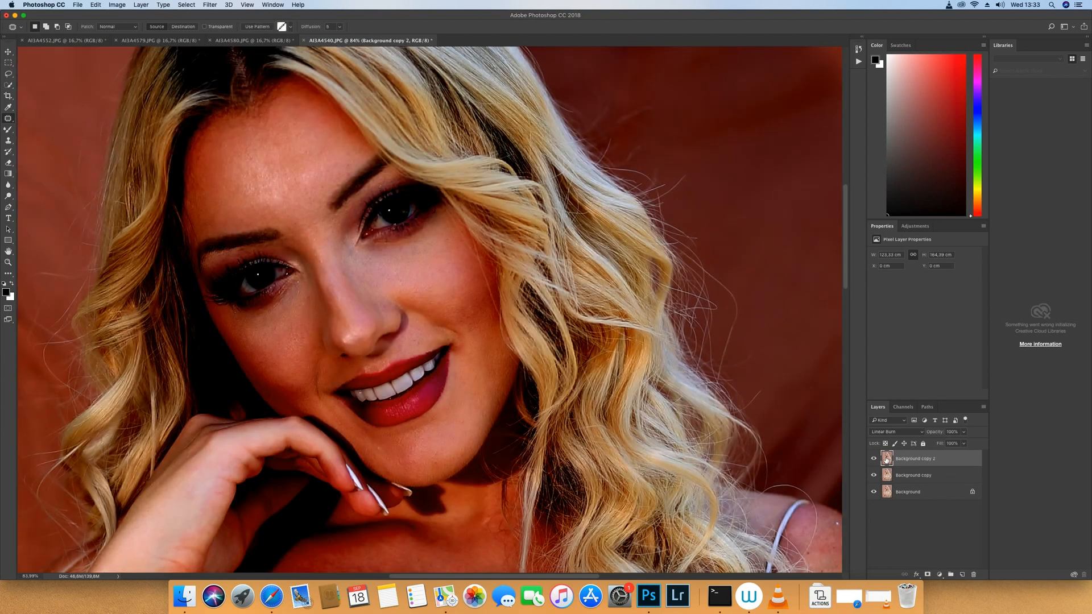
key("alt+shift+n")
key("alt+shift+bracketleft")
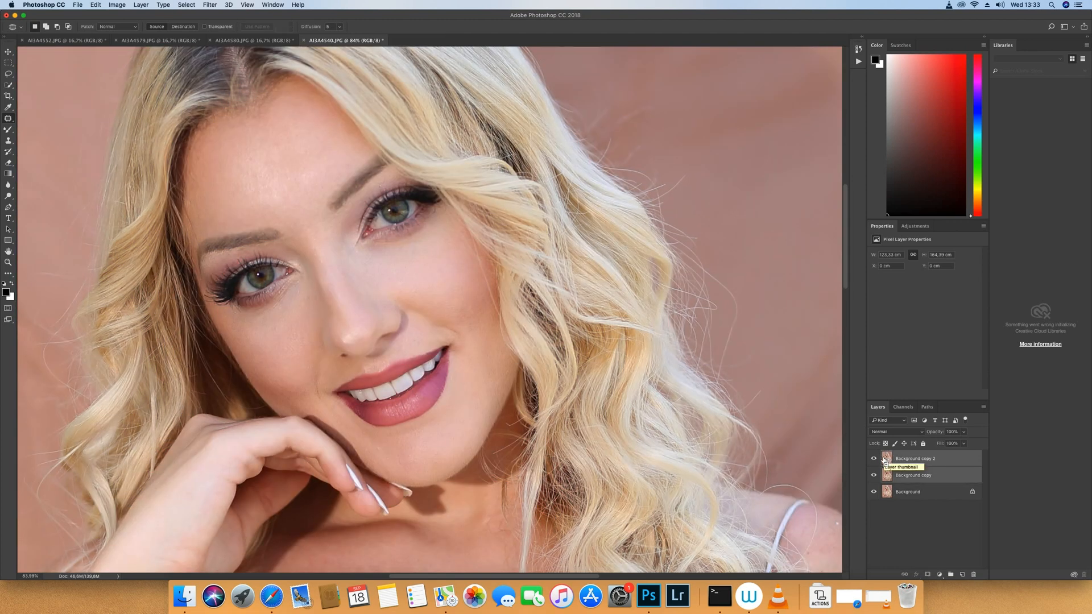
left_click(903, 461)
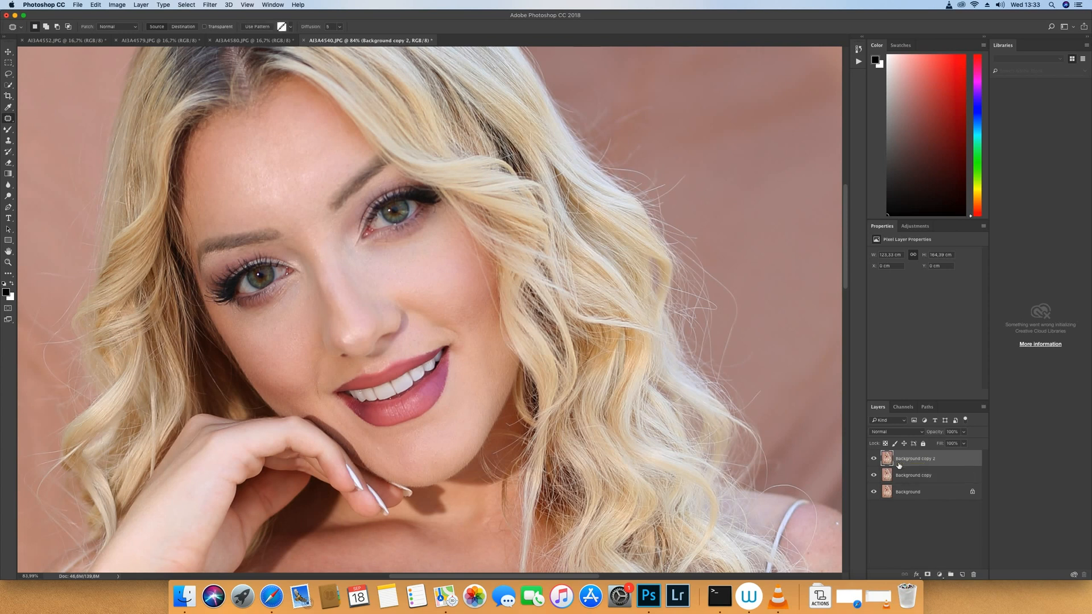
left_click(211, 4)
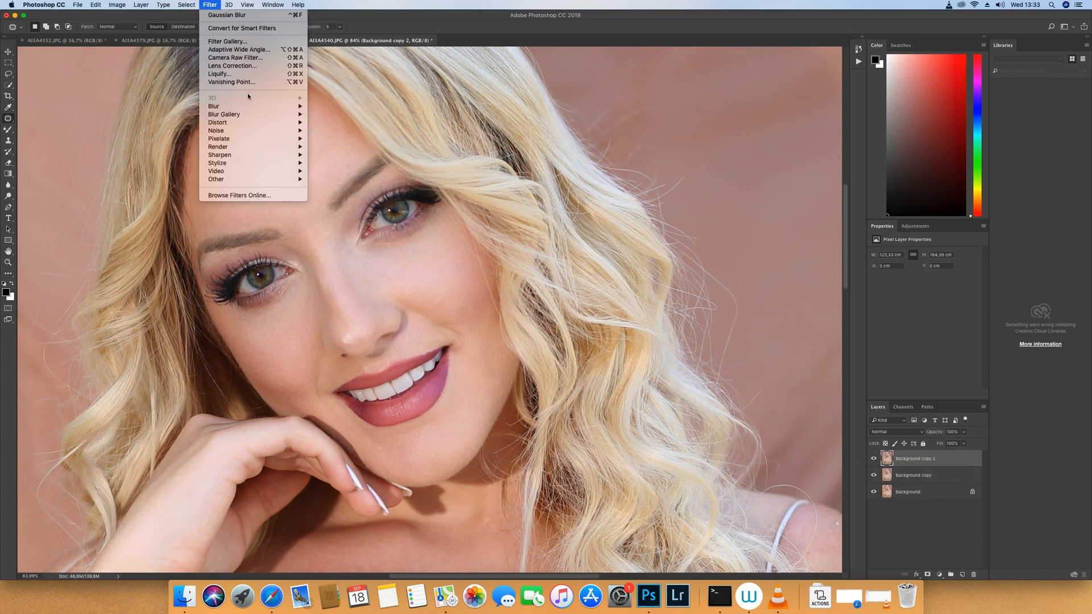
left_click(250, 60)
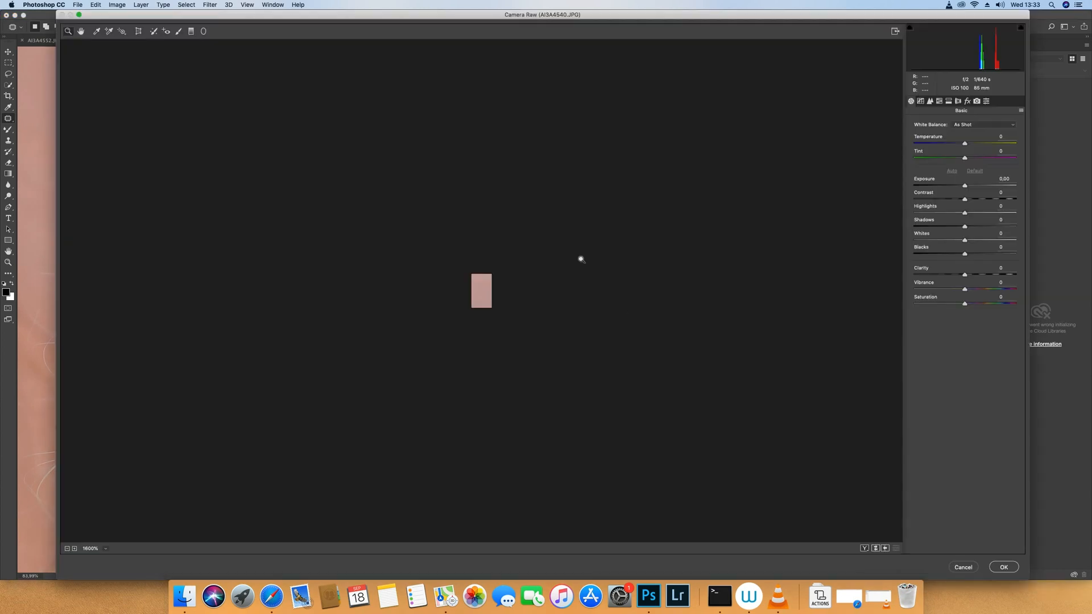
left_click(960, 567)
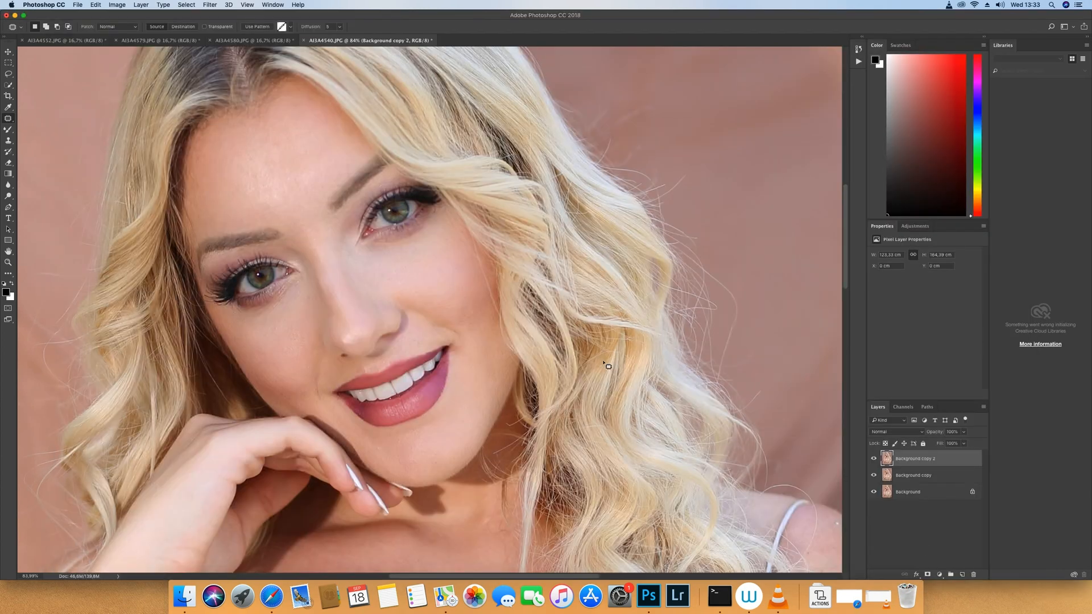
Open the Camera Raw Filter on Background copy 2 and set Highlights -18, Shadows -31, Clarity +14 and Vibrance +18.
left_click(7, 52)
left_click(210, 5)
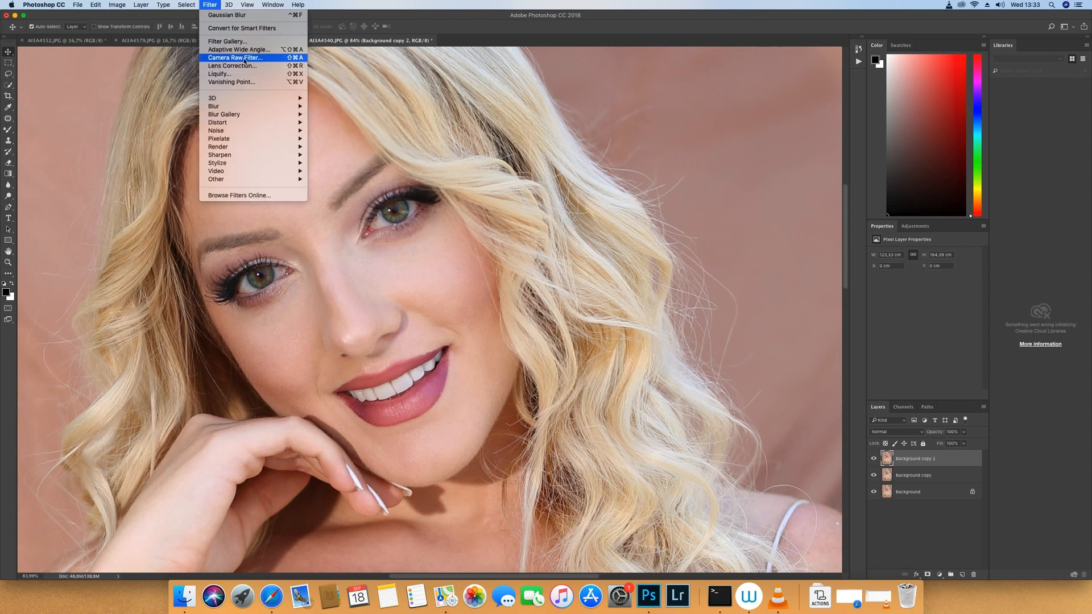
left_click(227, 66)
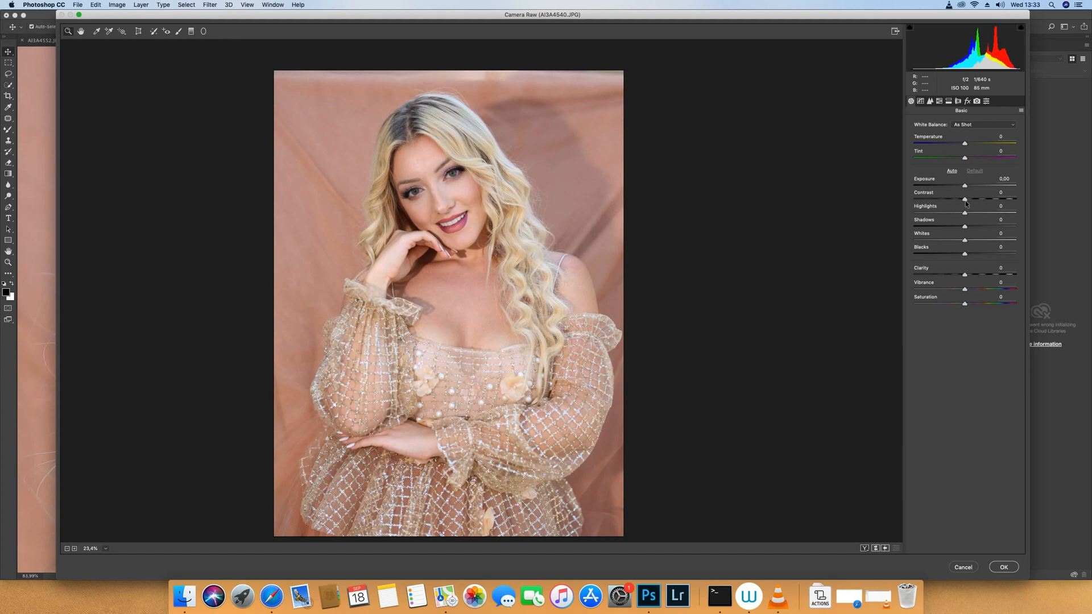
left_click_drag(963, 213, 948, 234)
left_click_drag(964, 275, 969, 293)
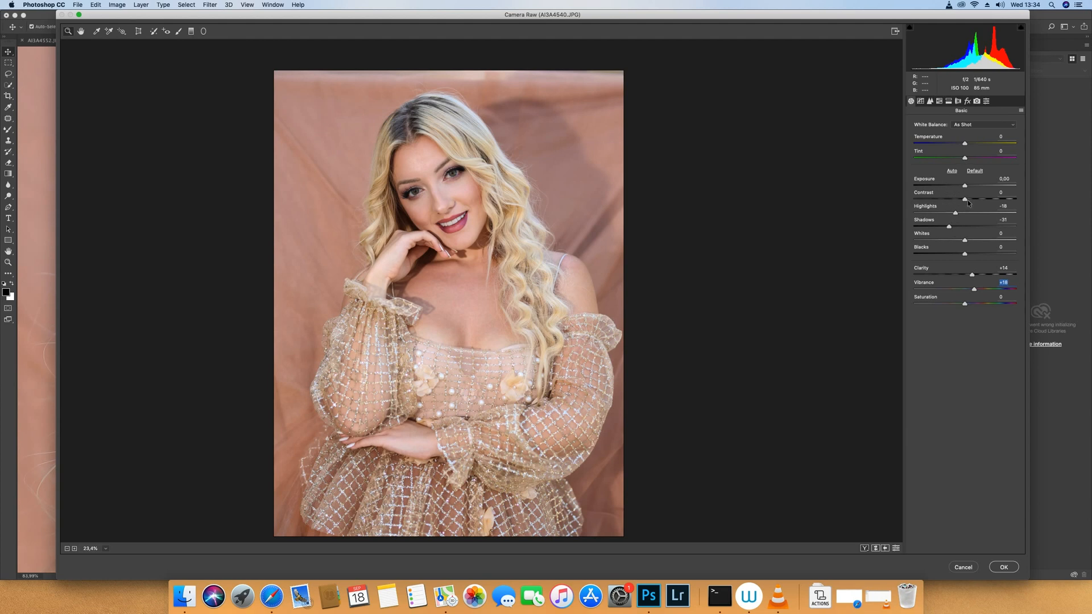
Increase the sharpening amount, and set the luminance of Reds to +3 and Oranges to +6.
left_click(930, 101)
left_click_drag(930, 138, 959, 139)
left_click(939, 102)
left_click(967, 137)
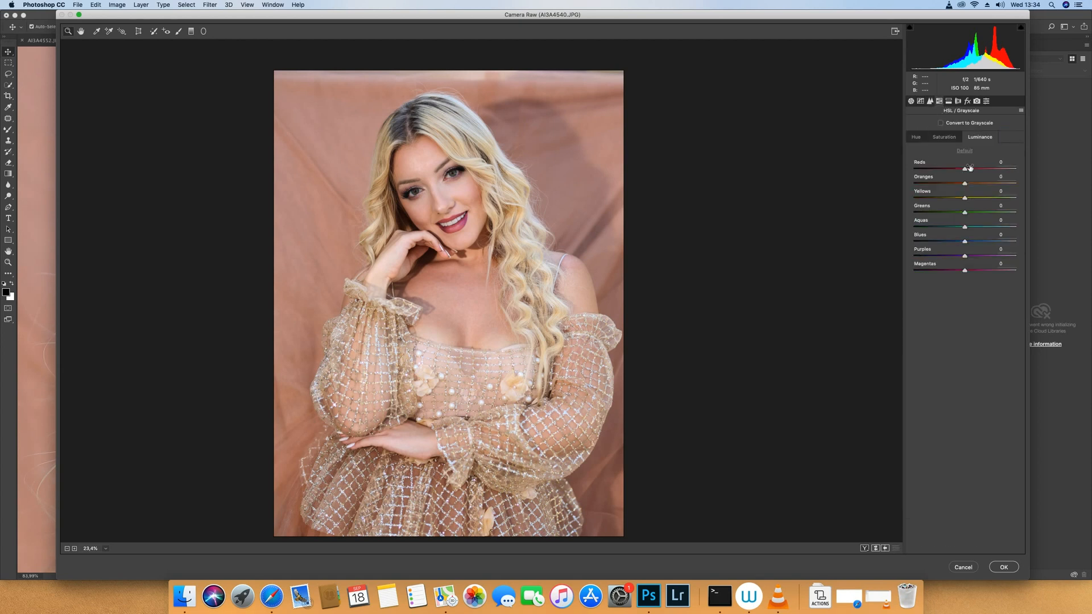
mouse_move(965, 185)
left_mouse_down()
mouse_move(951, 169)
mouse_move(967, 175)
left_mouse_up()
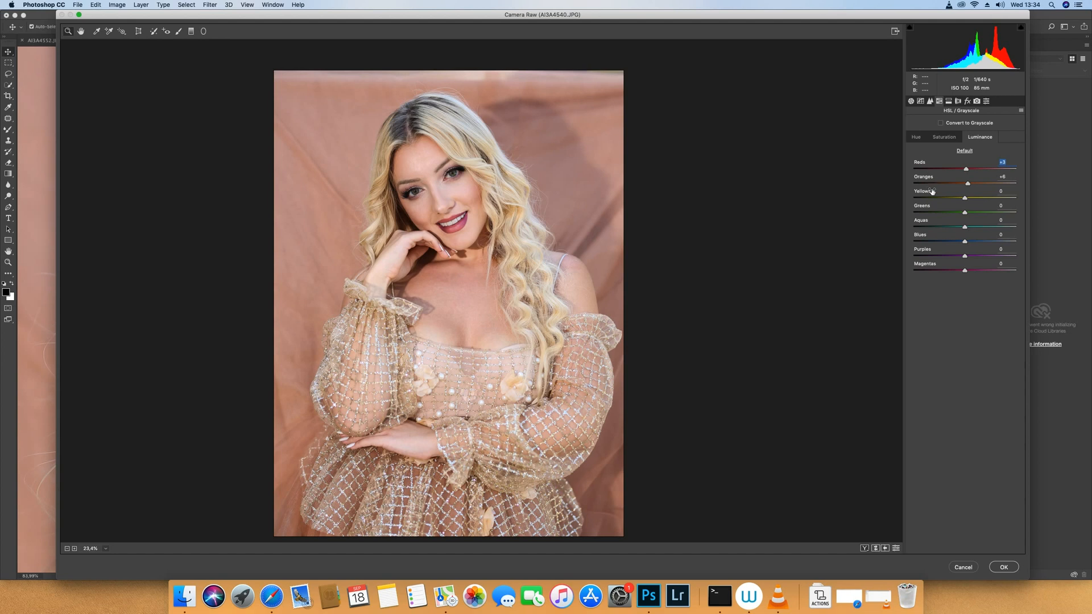
Fine-tune the hue of the oranges and yellows, and set the Oranges saturation to +3.
left_click(921, 139)
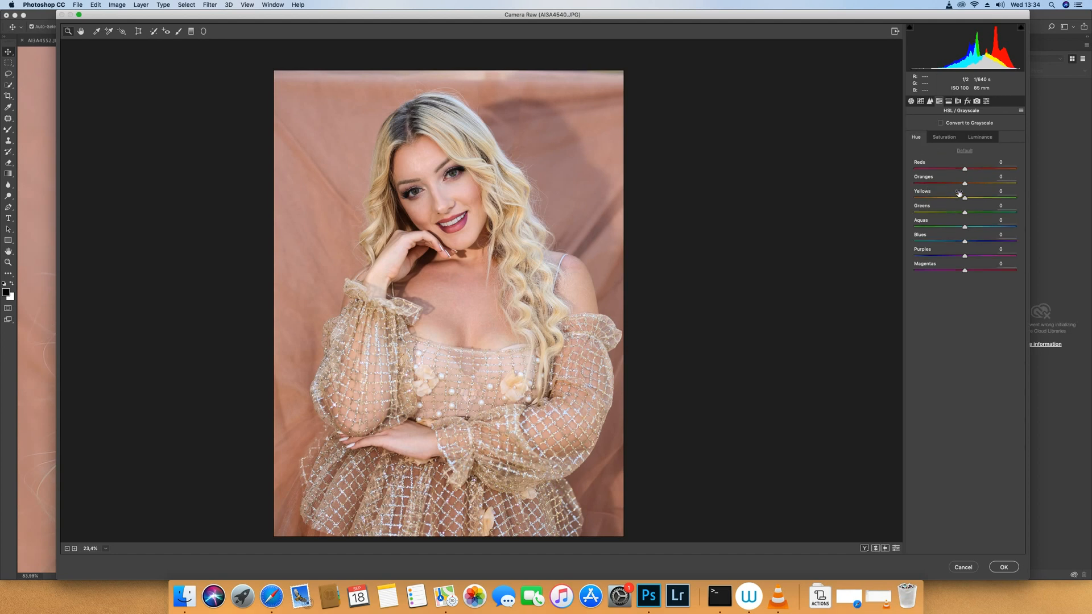
mouse_move(966, 185)
left_mouse_down()
mouse_move(960, 199)
mouse_move(962, 170)
mouse_move(965, 189)
mouse_move(982, 186)
mouse_move(965, 194)
left_mouse_up()
left_click(945, 139)
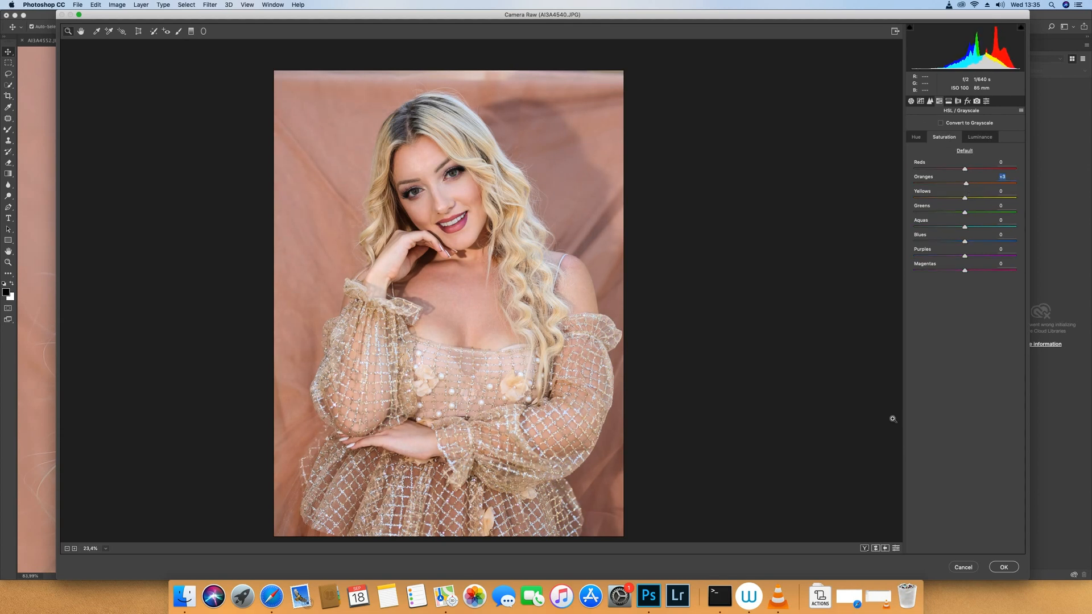
Compare the photo side by side before and after, and apply the Camera Raw adjustments.
left_click(865, 548)
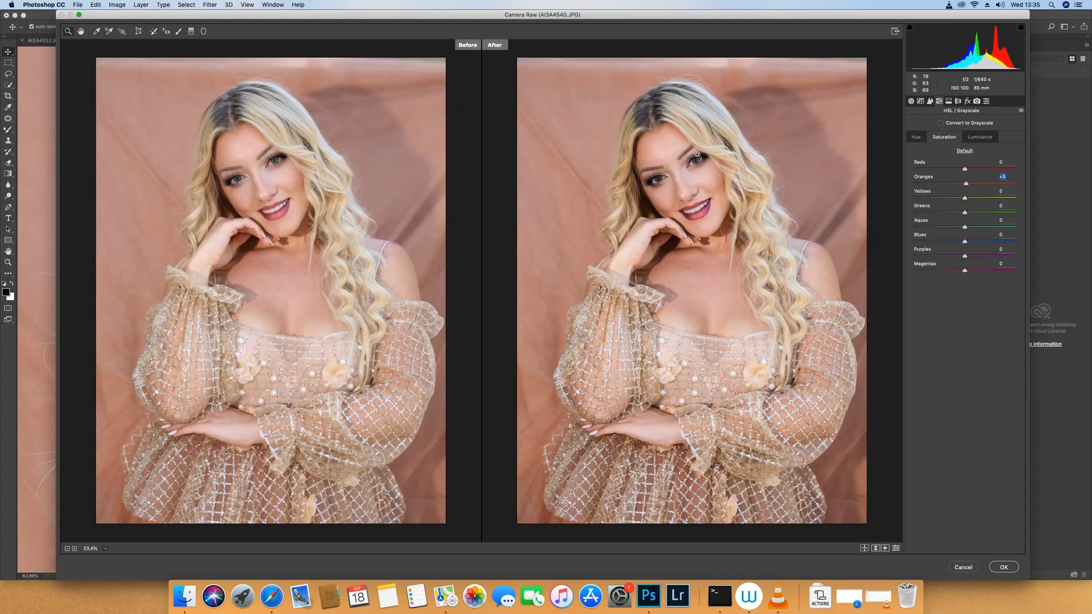
left_click(1003, 569)
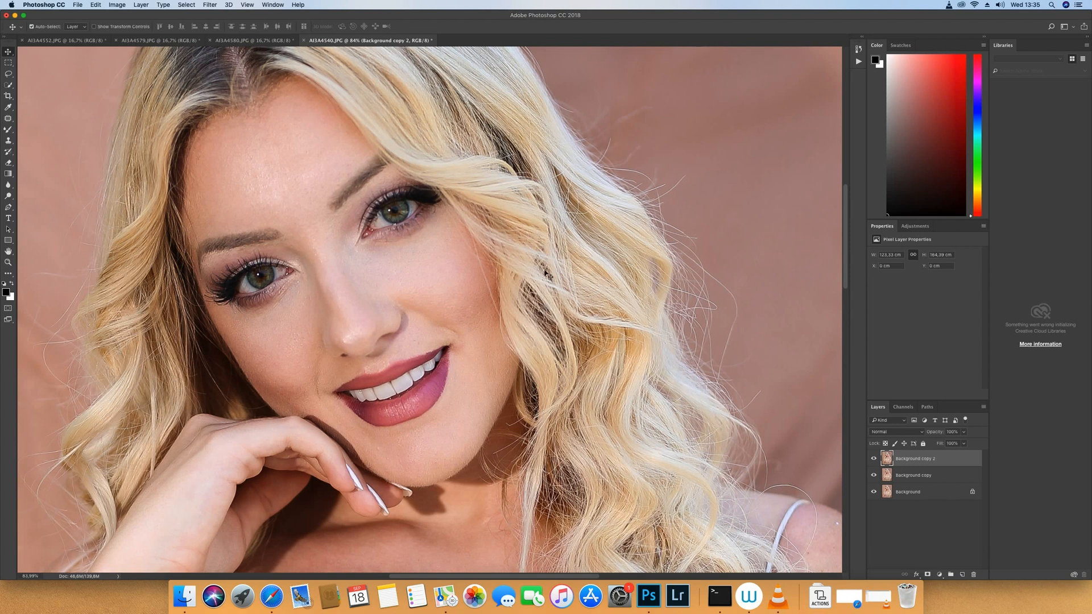
Check the Camera Raw edit on the whole portrait by toggling the Background copy 2 layer's visibility.
scroll(547, 274, "down", 10)
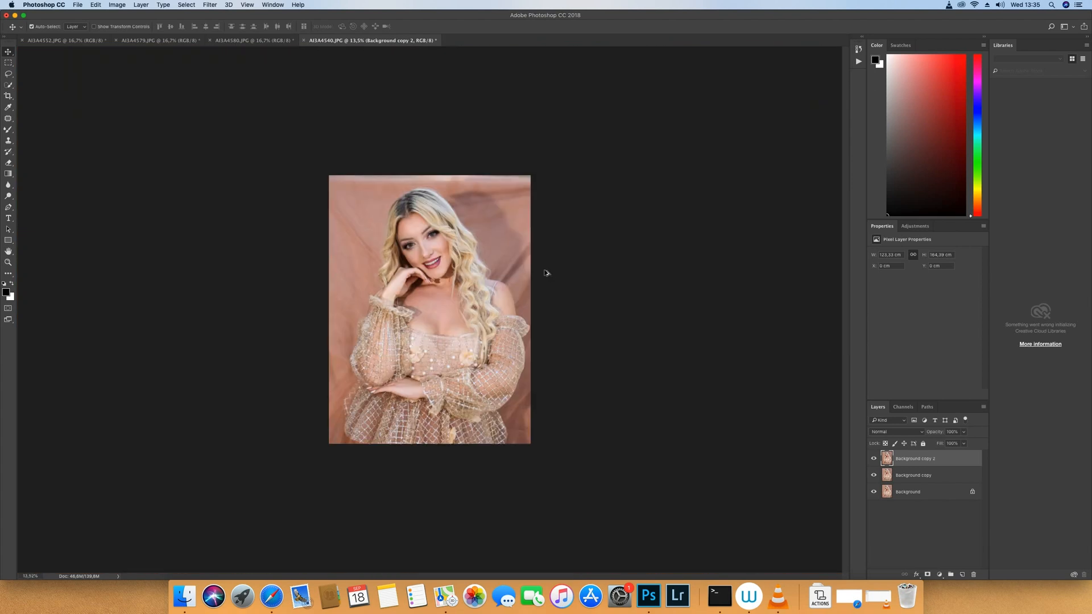
scroll(546, 273, "up", 4)
left_click(874, 459)
left_click(874, 460)
left_click(874, 459)
left_click(874, 460)
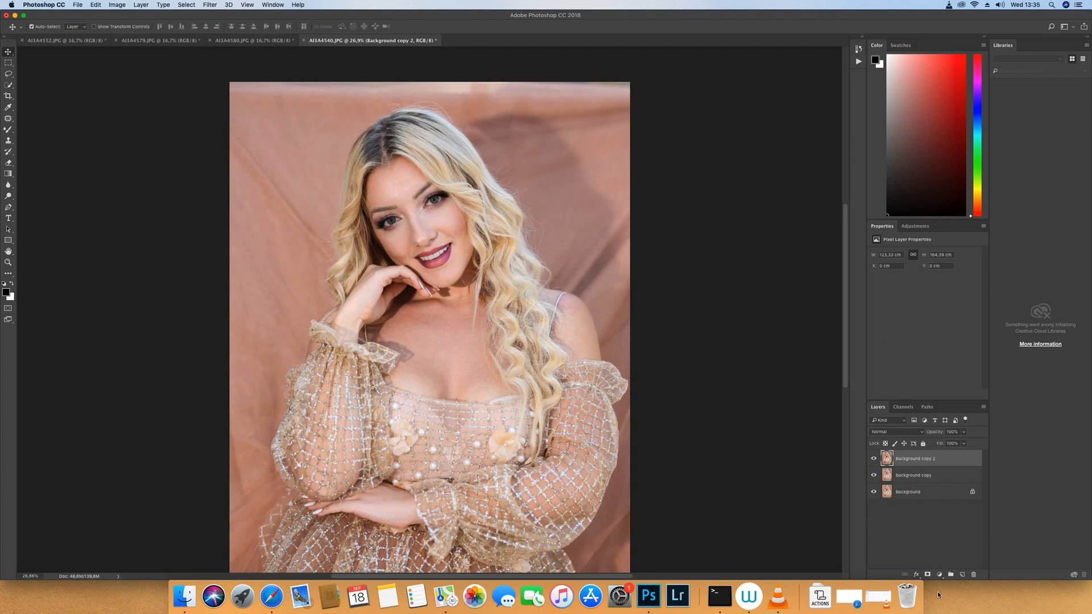
Add a Curves adjustment layer on top and brighten the midtones by raising the curve to an output of 142.
left_click(928, 575)
key("super+z")
left_click(939, 574)
left_click(956, 453)
left_click(928, 310)
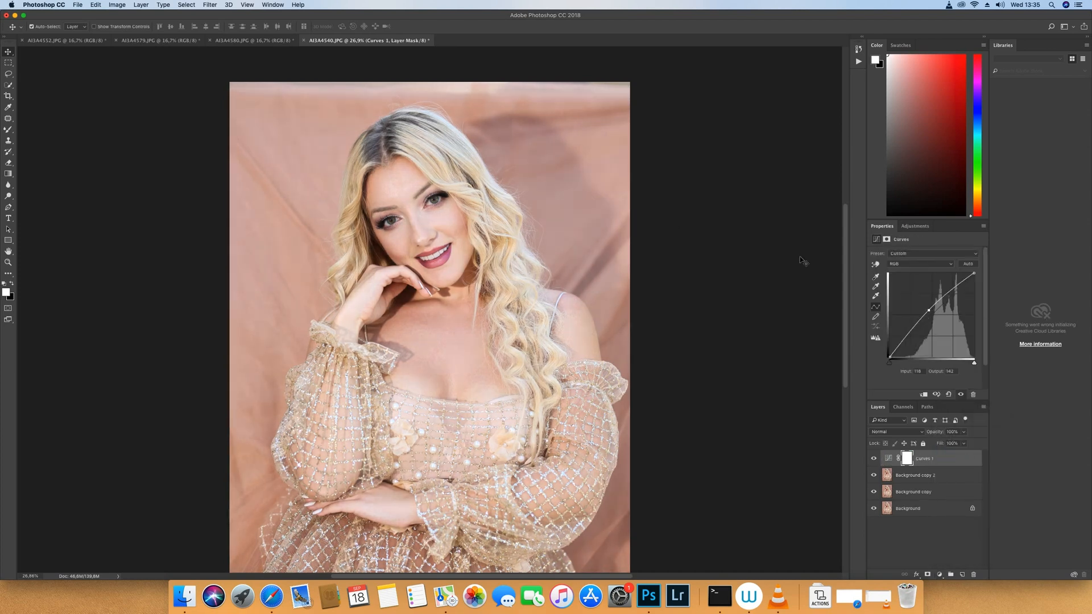
Invert the Curves layer's mask to black and activate the Brush tool.
key("i")
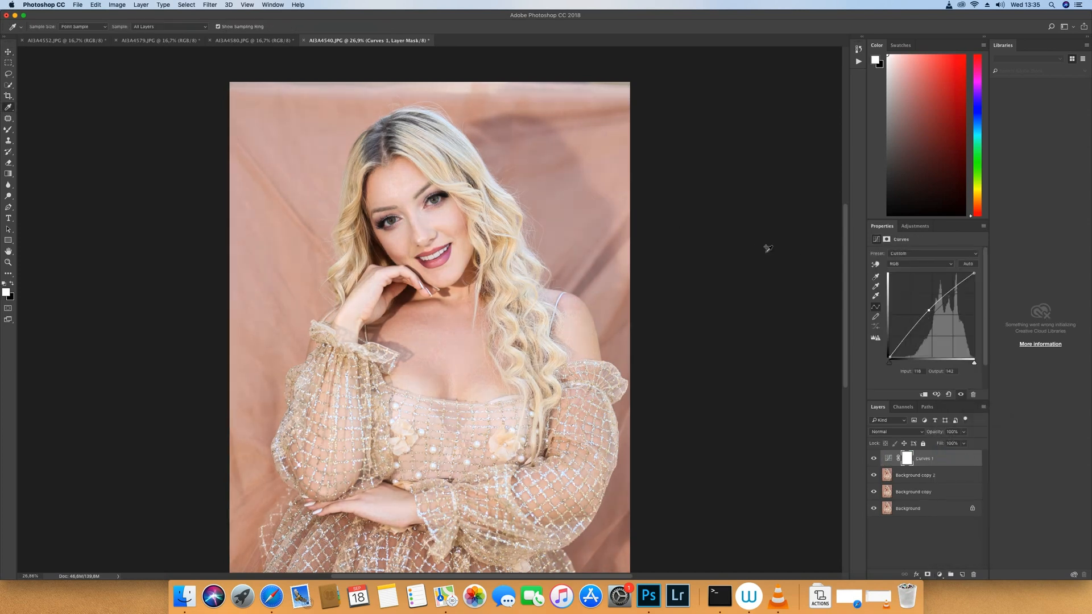
key("super+i")
key("b")
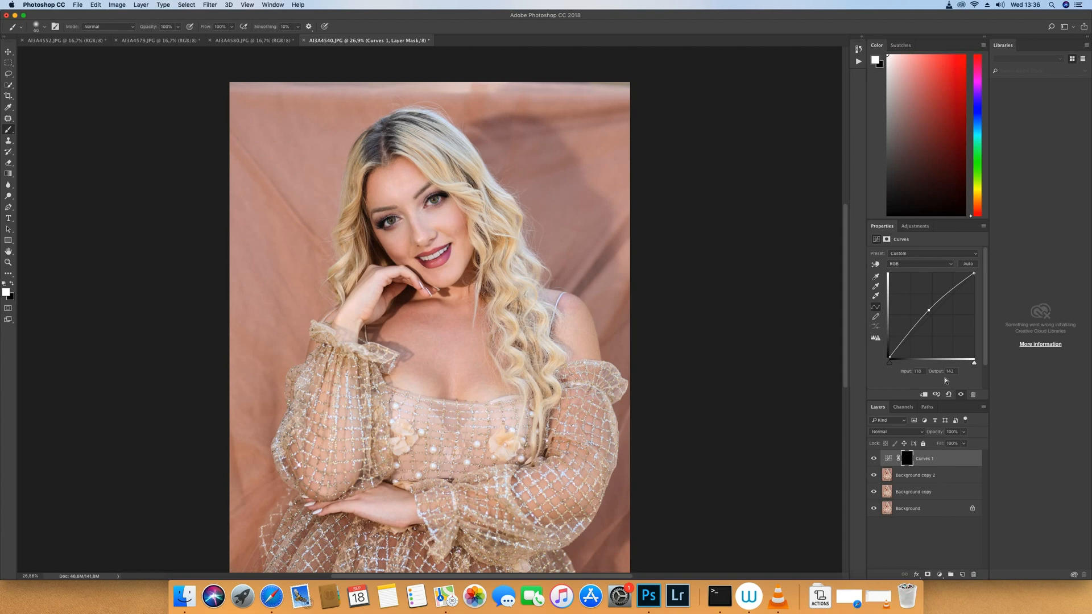
Add a second Curves adjustment layer with a black mask and darken its midtones by lowering the curve to input 147, output 108.
left_click(939, 574)
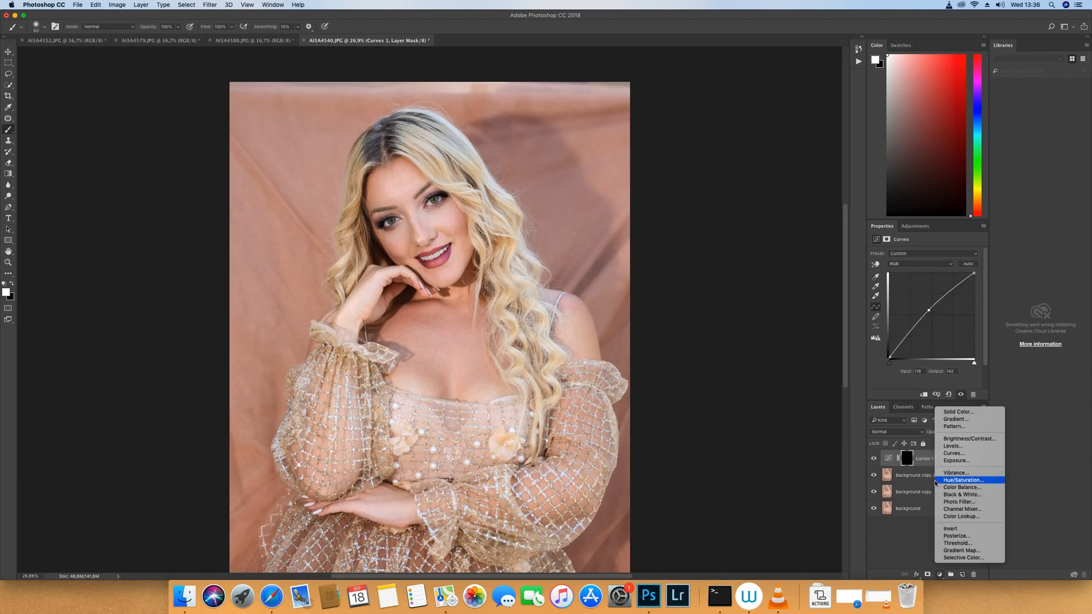
left_click(957, 455)
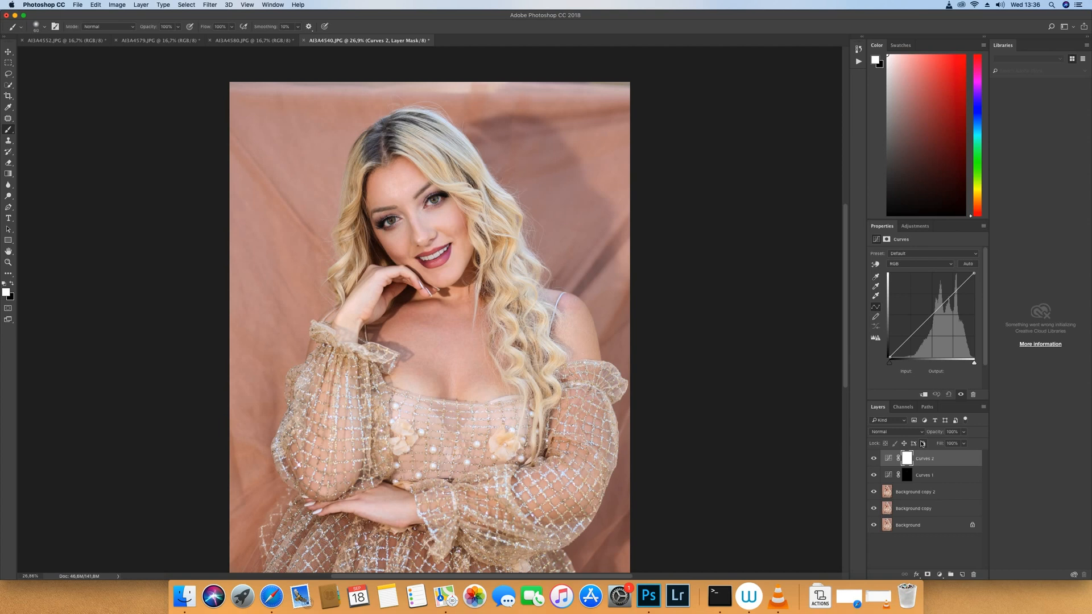
key("super+i")
left_click(927, 318)
left_click(939, 320)
key("super+alt+z")
key("super+alt+z")
key("super+alt+z")
key("super+i")
left_click_drag(938, 310, 938, 322)
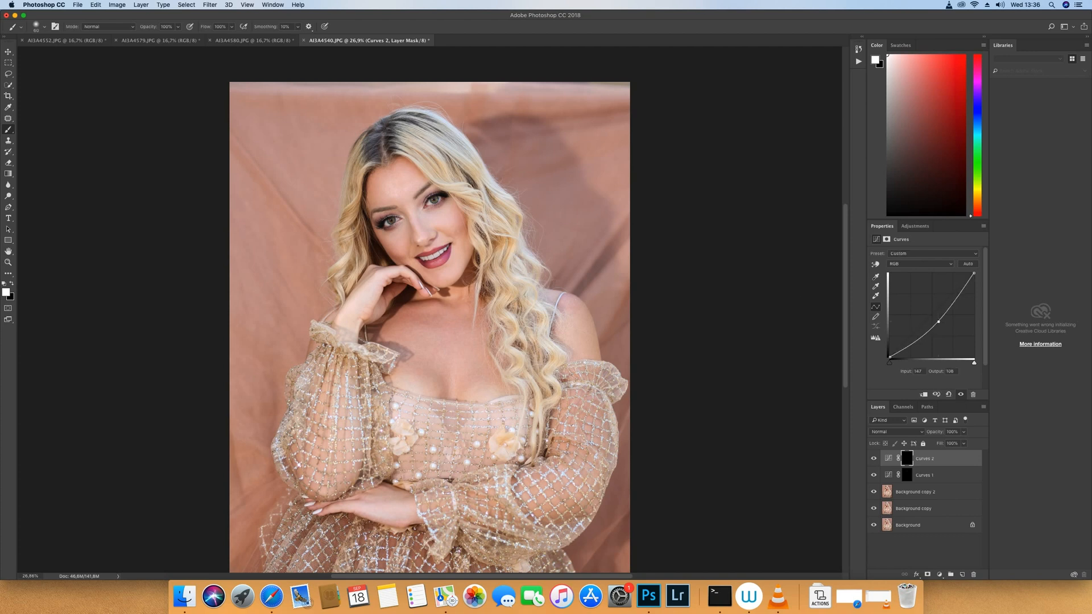
Set the brush flow to 11% and shrink the brush for painting facial details on the Curves 2 mask.
mouse_move(206, 27)
left_mouse_down()
mouse_move(164, 37)
mouse_move(208, 27)
left_mouse_up()
scroll(431, 187, "up", 10)
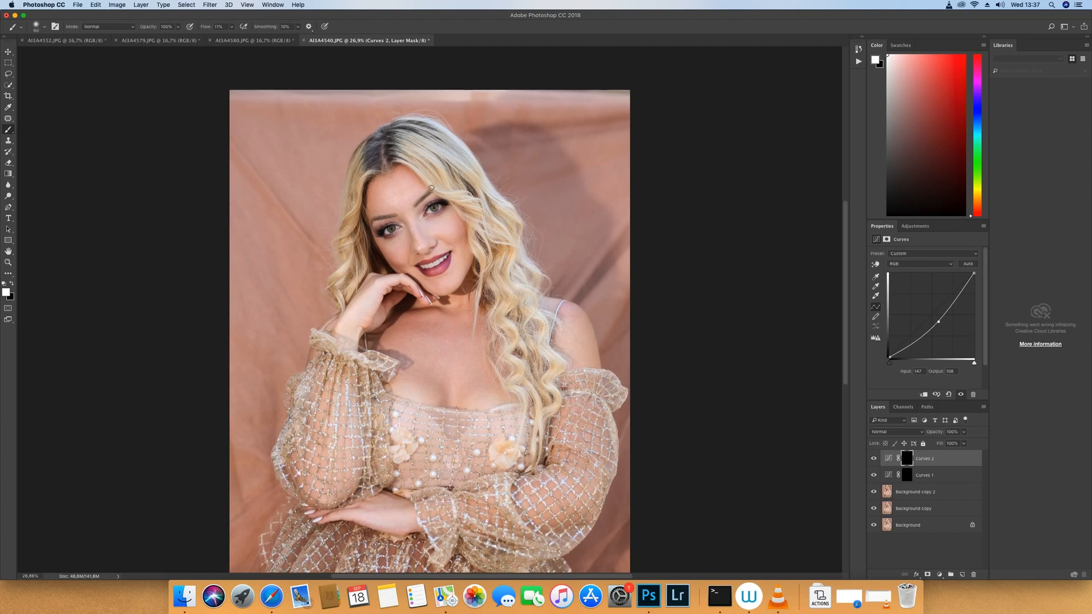
key("bracketleft")
key("bracketleft")
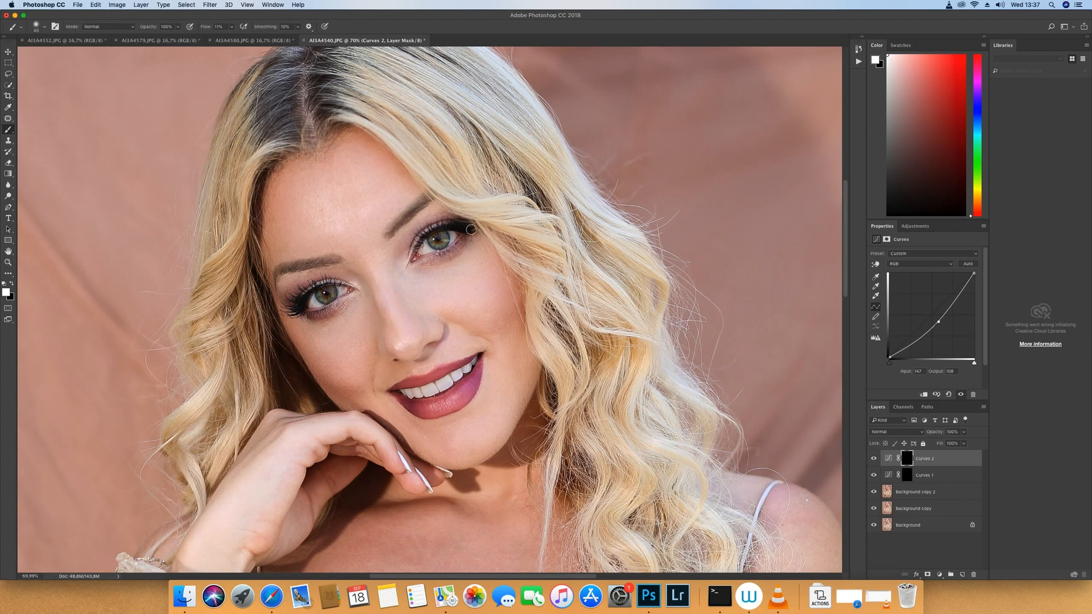
Enlarge the brush and lower its flow to 1% for painting on the Curves 1 layer mask.
key("bracketright")
key("bracketright")
key("bracketright")
key("bracketright")
key("bracketright")
left_click_drag(205, 29, 170, 31)
left_click(906, 474)
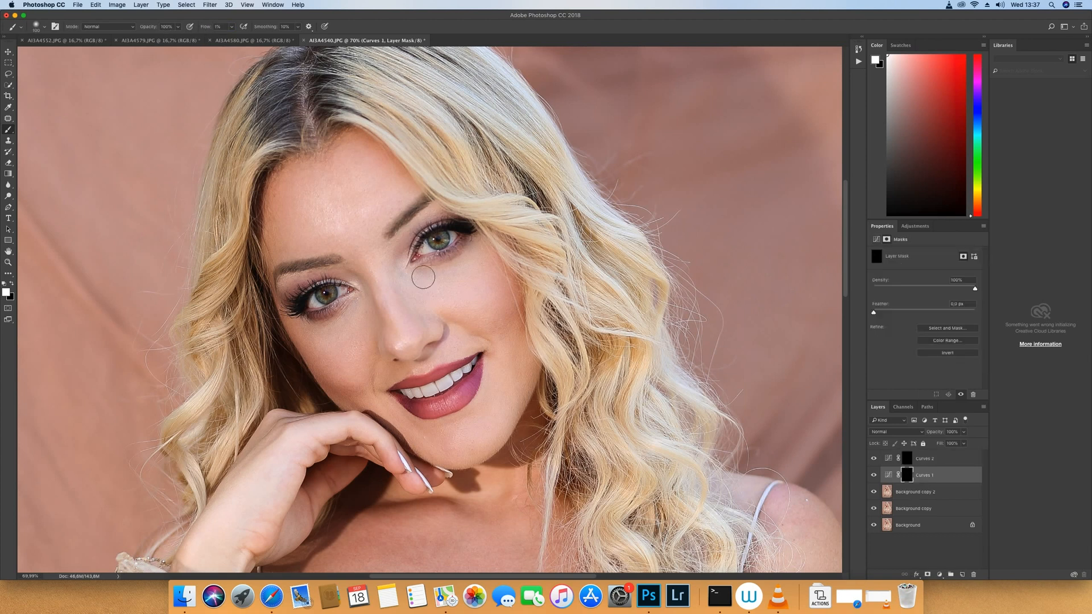
Brighten the face highlights by painting white on the Curves 1 mask with a large, then progressively smaller brush.
key("bracketright")
key("bracketright")
key("bracketleft")
key("bracketleft")
key("bracketleft")
key("bracketleft")
key("bracketleft")
key("bracketleft")
key("bracketleft")
Compare the face with and without the Curves 1 brightening by toggling that layer's visibility.
left_click(874, 475)
left_click(874, 475)
left_click(874, 475)
left_click(874, 475)
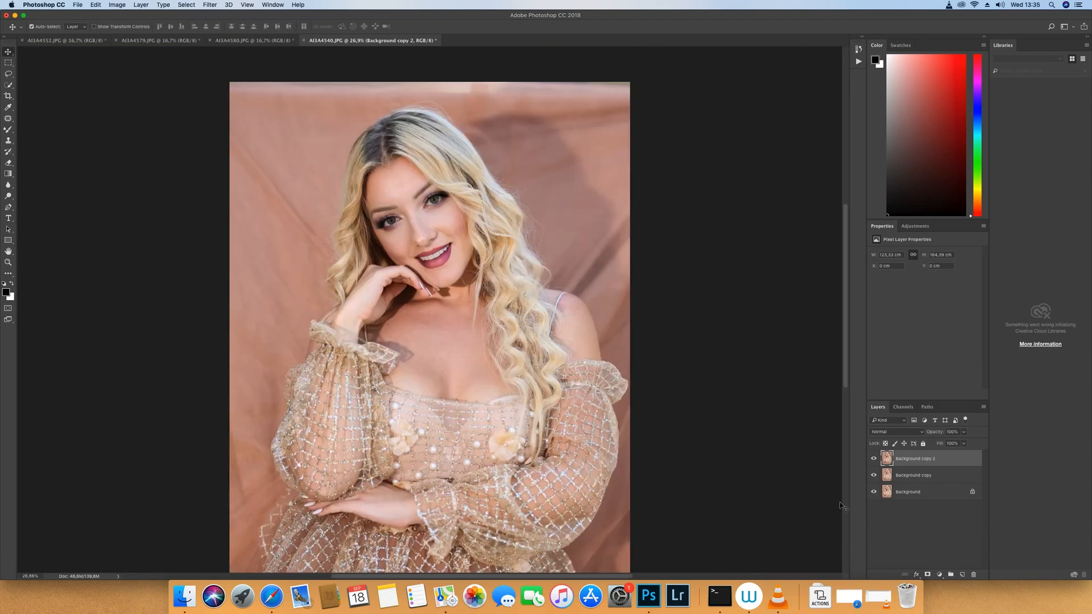
Compare the whole portrait with and without the Background copy 2 edit by toggling that layer's visibility.
left_click(874, 460)
left_click(874, 460)
left_click(874, 460)
left_click(874, 460)
Add a Curves adjustment layer above Background copy 2 and raise the midtones to an output of 142.
left_click(928, 575)
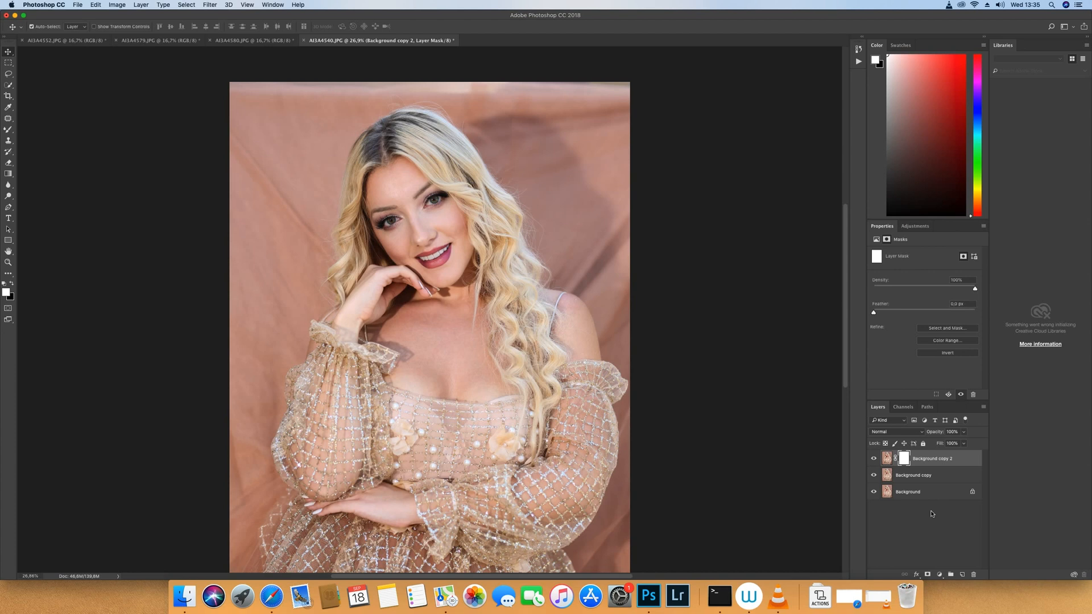
key("super+z")
left_click(939, 574)
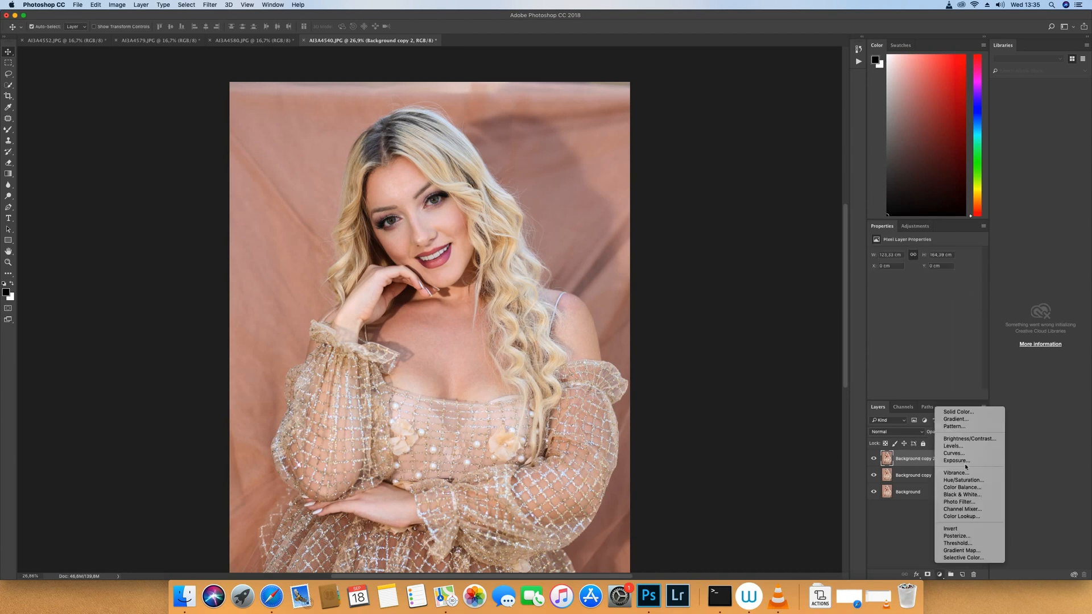
left_click(954, 454)
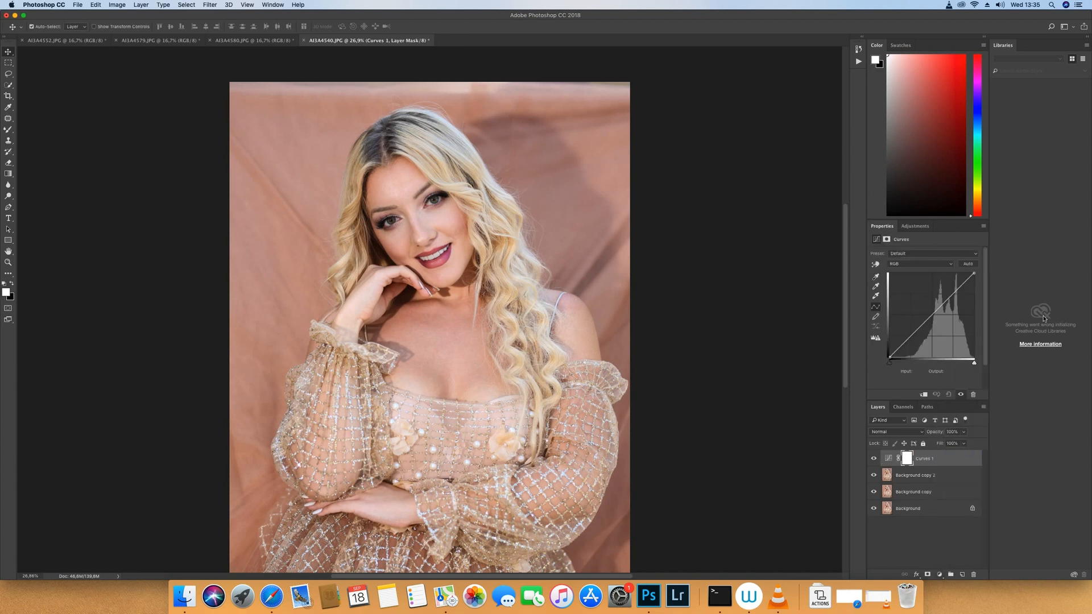
left_click(928, 310)
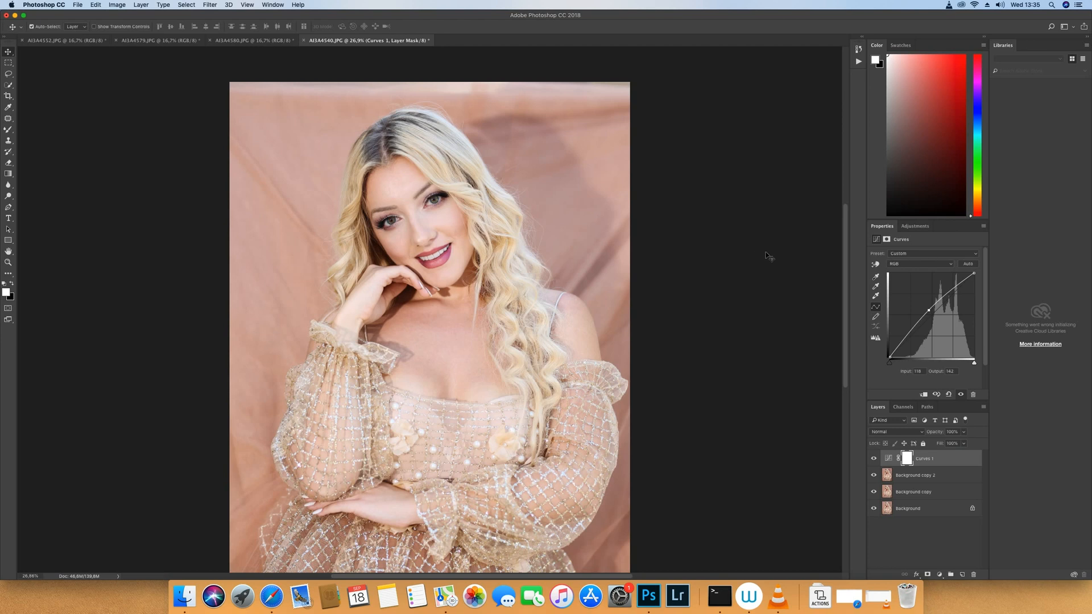
Invert the Curves 1 mask to black and activate the Brush tool.
key("i")
key("super+i")
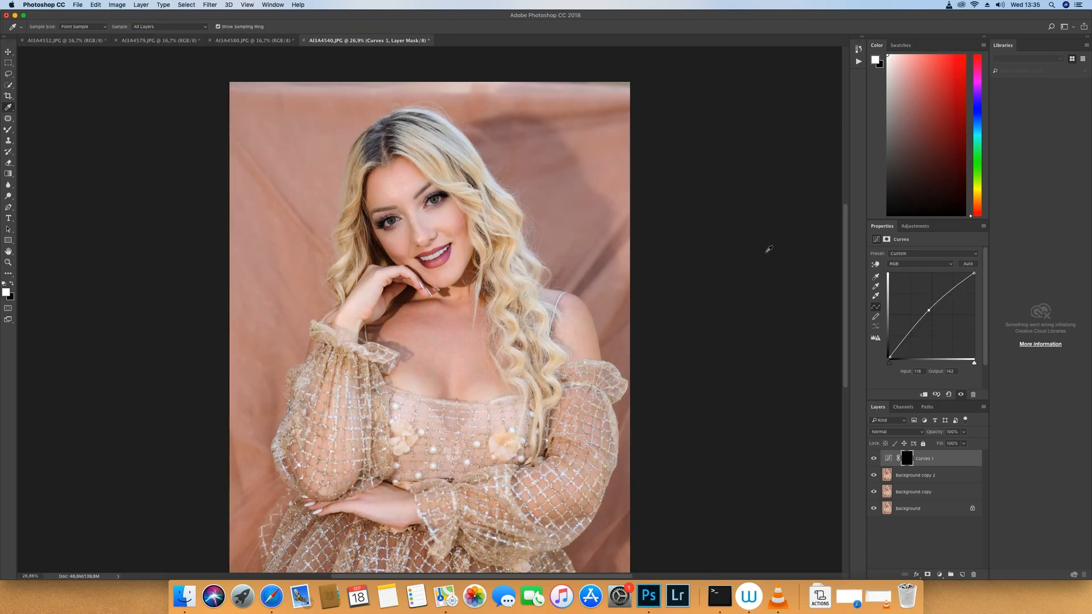
key("b")
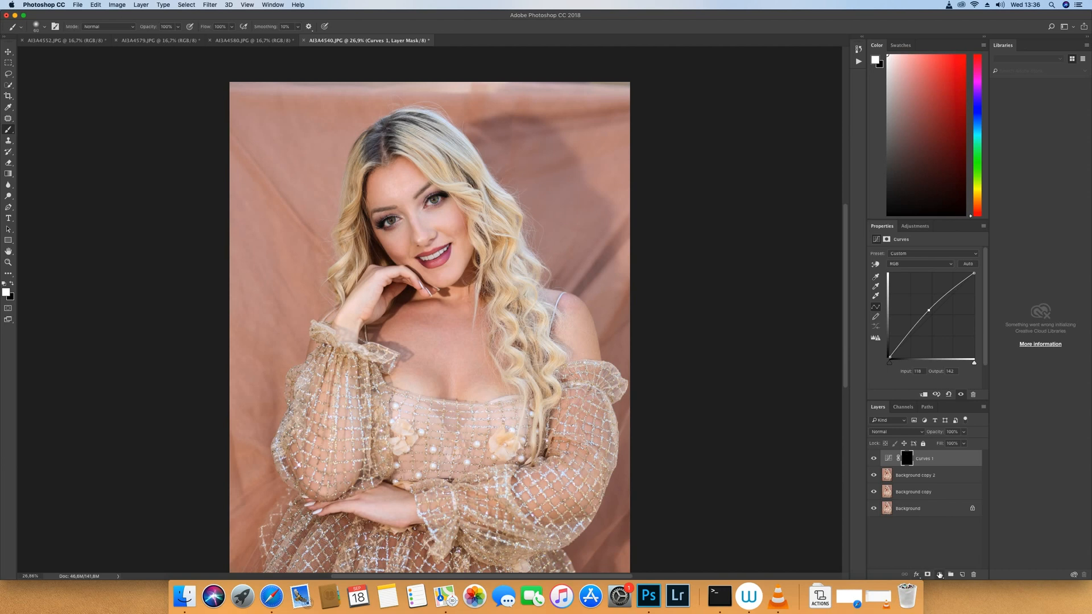
Add another Curves adjustment layer for darkening, with its mask inverted to black and the curve lowered to input 147, output 108.
left_click(939, 575)
left_click(956, 454)
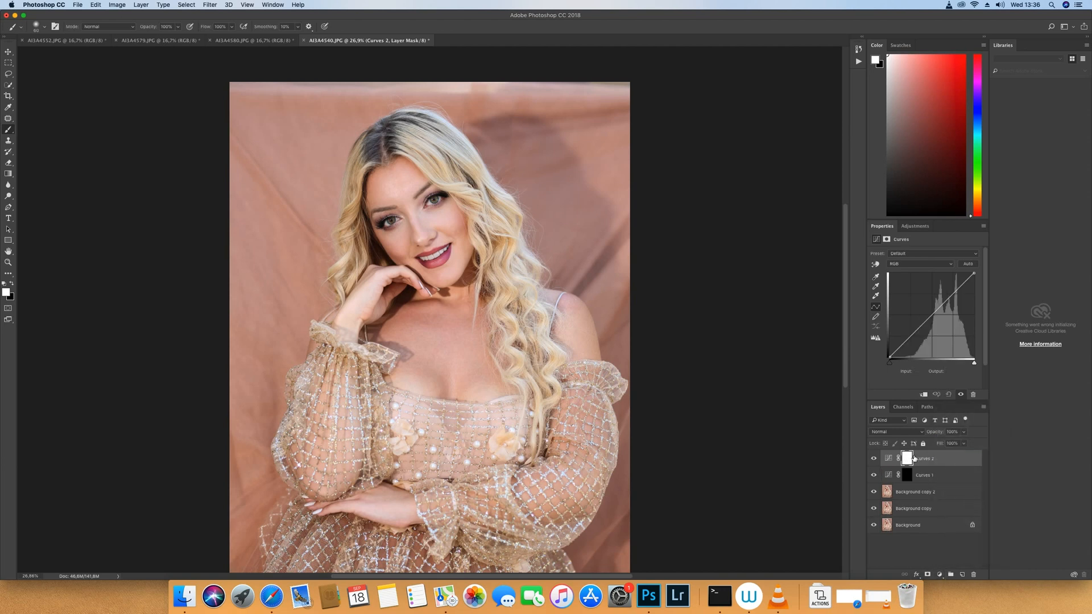
key("super+i")
left_click(928, 318)
left_click(938, 319)
key("alt+super+z")
key("alt+super+z")
key("alt+super+z")
key("super+i")
left_click_drag(921, 325, 938, 321)
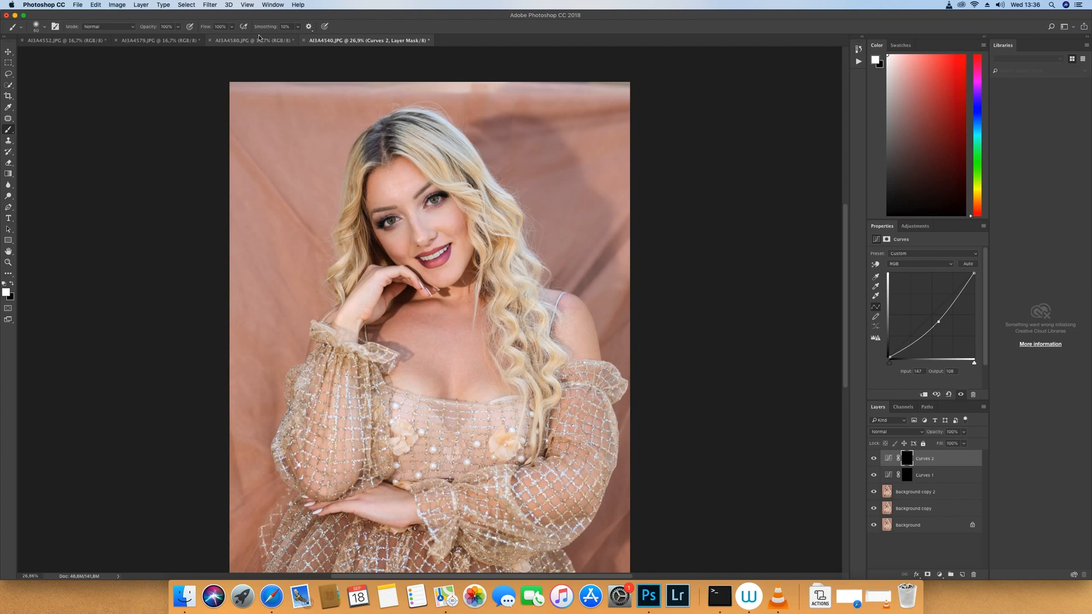
Darken the eyebrow by painting on the Curves 2 mask with a small brush at 11% flow.
mouse_move(206, 26)
left_mouse_down()
mouse_move(164, 35)
mouse_move(207, 27)
left_mouse_up()
scroll(432, 182, "up", 5)
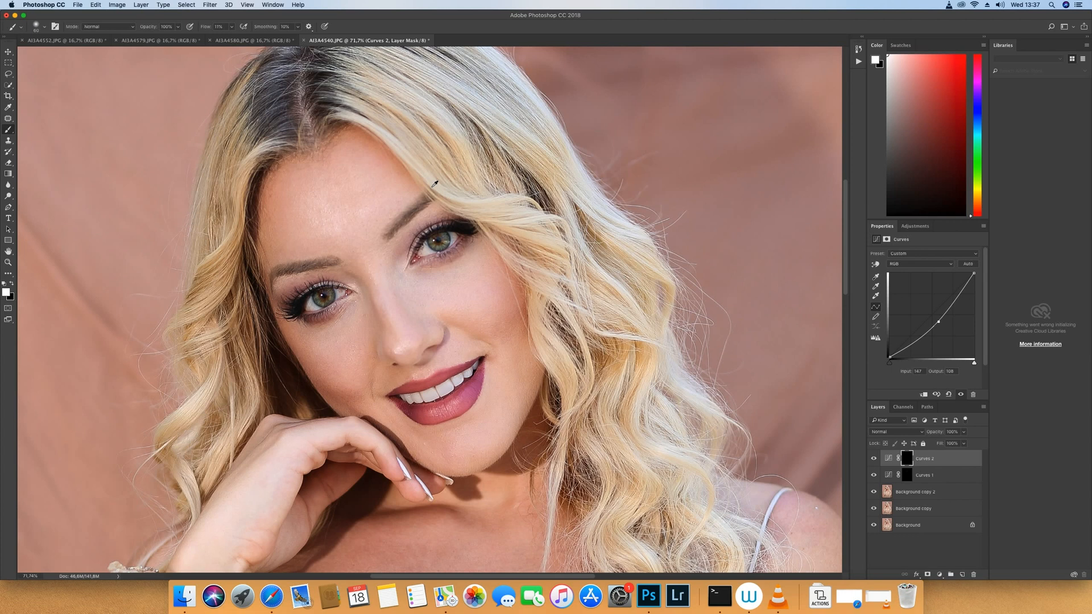
key("bracketleft")
key("bracketleft")
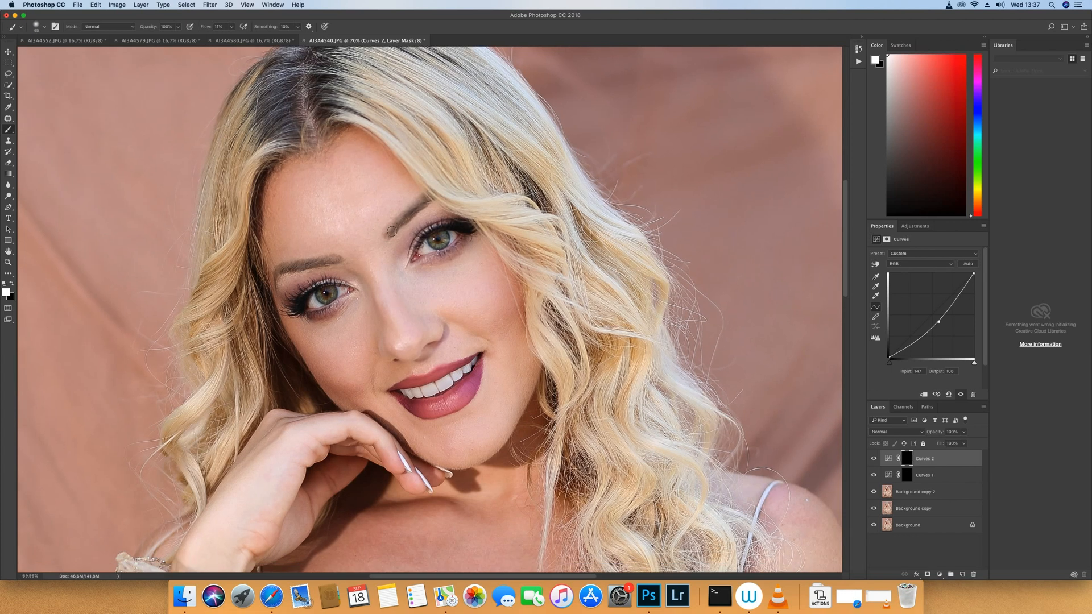
mouse_move(299, 269)
left_mouse_down()
mouse_move(282, 268)
mouse_move(319, 259)
mouse_move(274, 282)
left_mouse_up()
Enlarge the brush, reduce its flow to 1%, and make the Curves 1 mask the painting target.
key("bracketright")
key("bracketright")
key("bracketright")
key("bracketright")
key("bracketright")
left_click_drag(206, 27, 169, 32)
left_click(906, 475)
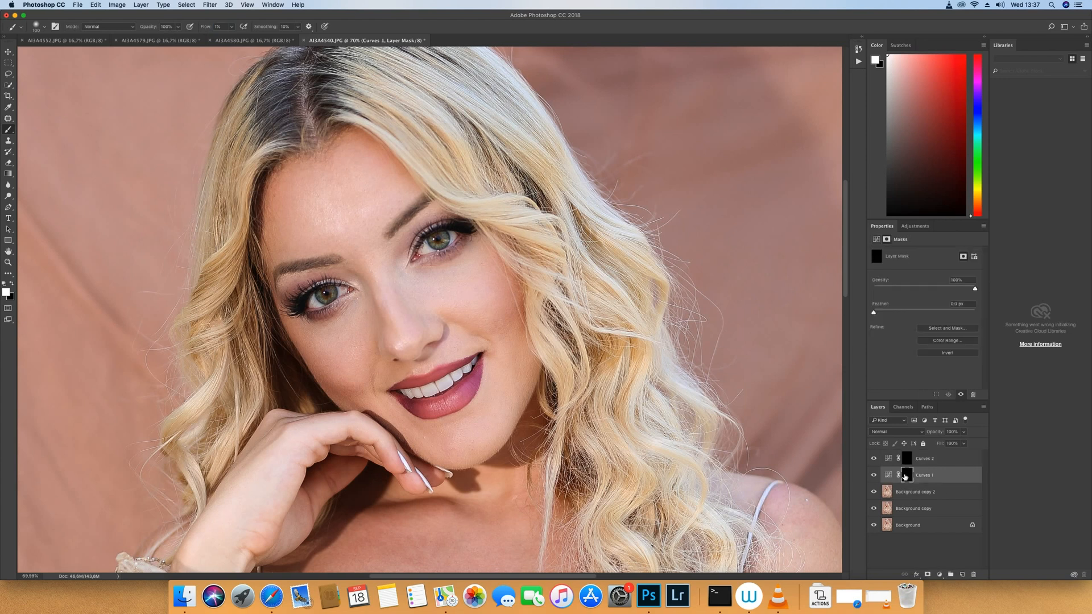
Paint white on the Curves 1 mask to brighten the facial highlights, using large brush sizes first and small ones for details.
key("bracketright")
key("bracketright")
key("bracketright")
key("bracketright")
key("bracketright")
key("bracketleft")
key("bracketleft")
key("bracketleft")
key("bracketleft")
key("bracketleft")
key("bracketleft")
key("bracketleft")
key("bracketleft")
key("bracketleft")
Toggle the Curves 1 layer's visibility to check the brightened facial highlights.
left_click(874, 475)
left_click(874, 476)
left_click(874, 475)
left_click(873, 475)
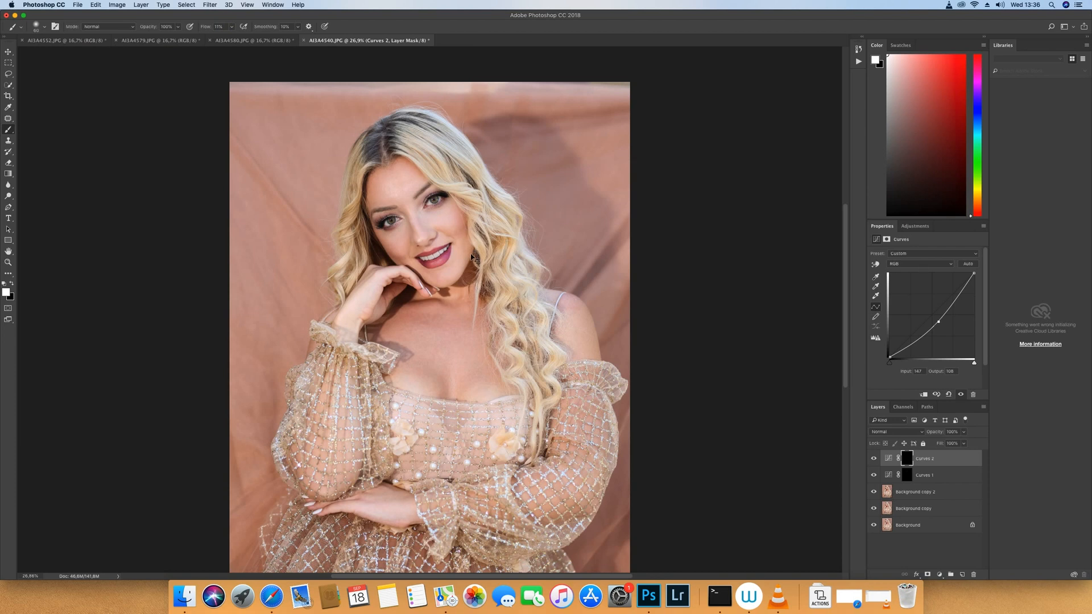
Paint along the eyebrow on the Curves 2 mask with a smaller brush to darken it.
scroll(479, 202, "up", 10)
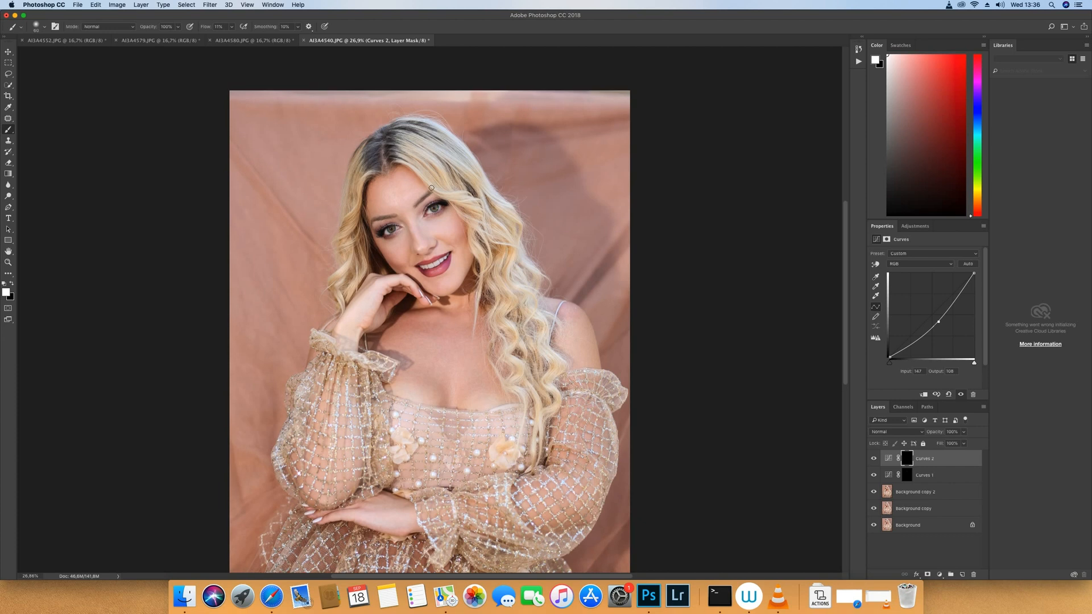
key("bracketleft")
key("bracketleft")
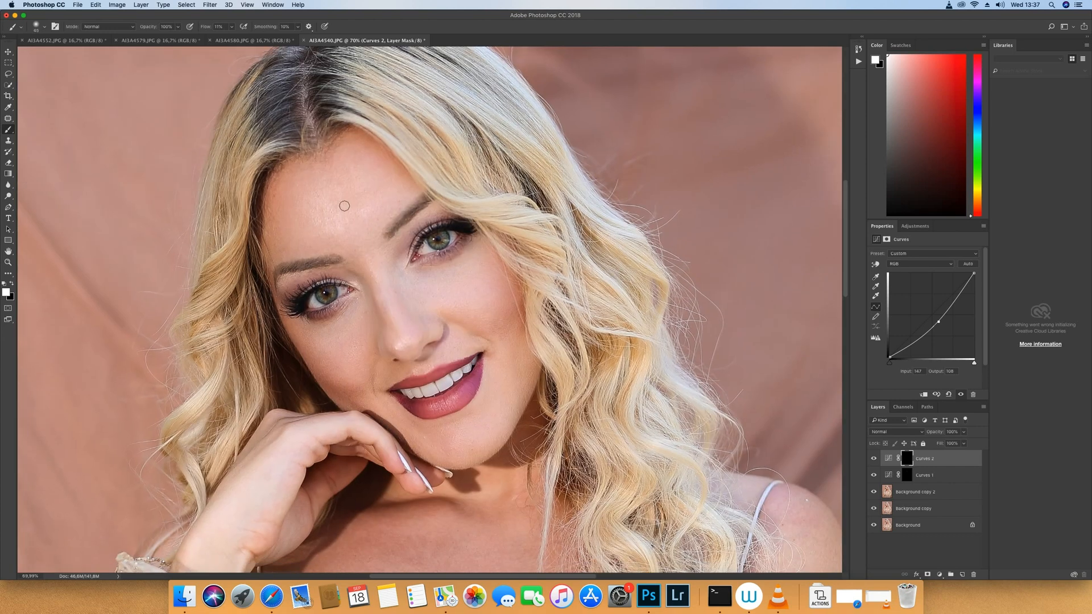
left_click_drag(300, 268, 315, 260)
Prepare a larger brush at 1% flow for painting on the Curves 1 layer mask.
key("bracketright")
key("bracketright")
key("bracketright")
key("bracketright")
key("bracketright")
key("bracketright")
left_click_drag(205, 28, 162, 32)
left_click(906, 475)
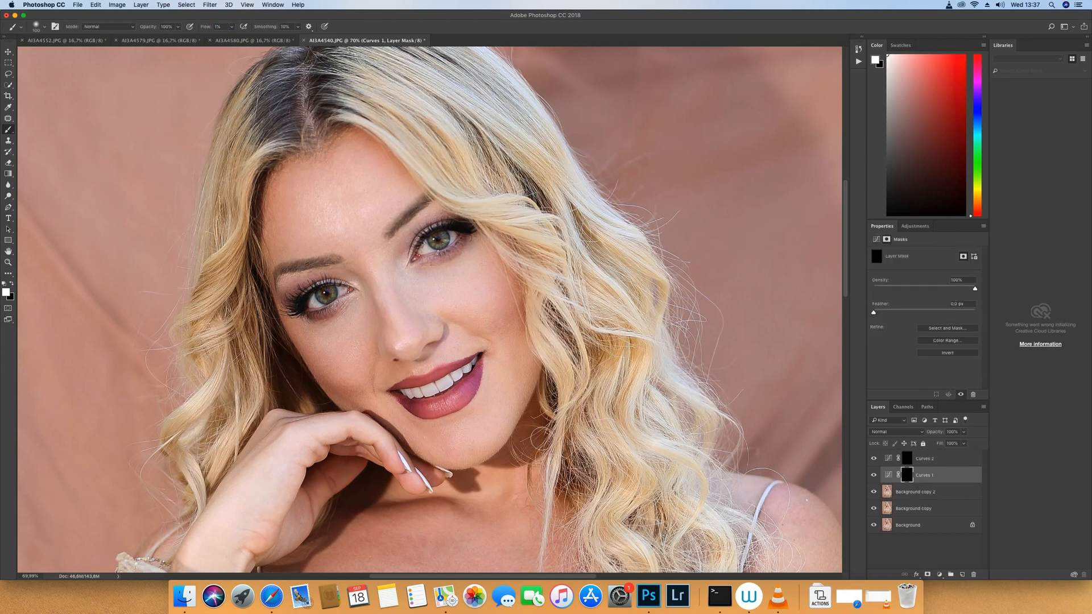
Brighten the forehead with a large brush on the Curves 1 mask, then shrink the brush for smaller facial highlights.
key("bracketright")
key("bracketright")
key("bracketright")
key("bracketright")
key("bracketright")
mouse_move(321, 222)
left_mouse_down()
mouse_move(363, 228)
mouse_move(327, 215)
left_mouse_up()
key("bracketleft")
key("bracketleft")
key("bracketleft")
key("bracketleft")
key("bracketleft")
key("bracketleft")
key("bracketleft")
key("bracketleft")
key("bracketleft")
Compare the face before and after the Curves 1 brightening by toggling that layer's visibility.
left_click(874, 475)
left_click(873, 475)
left_click(874, 475)
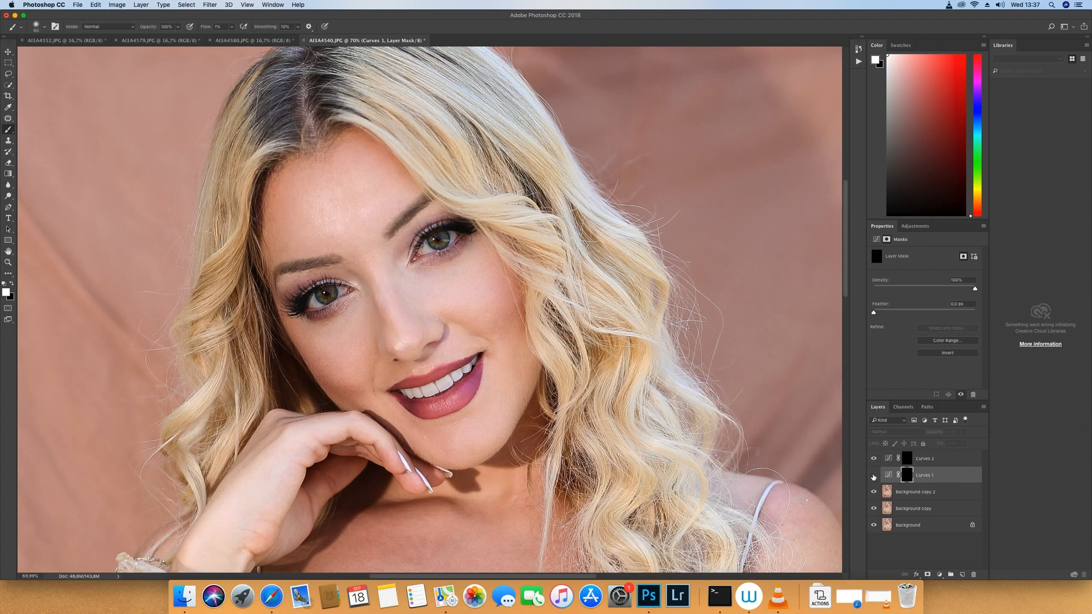
left_click(873, 475)
Brighten the cheek below the eye by painting on the Curves 1 mask with an enlarged brush.
key("[")
key("[")
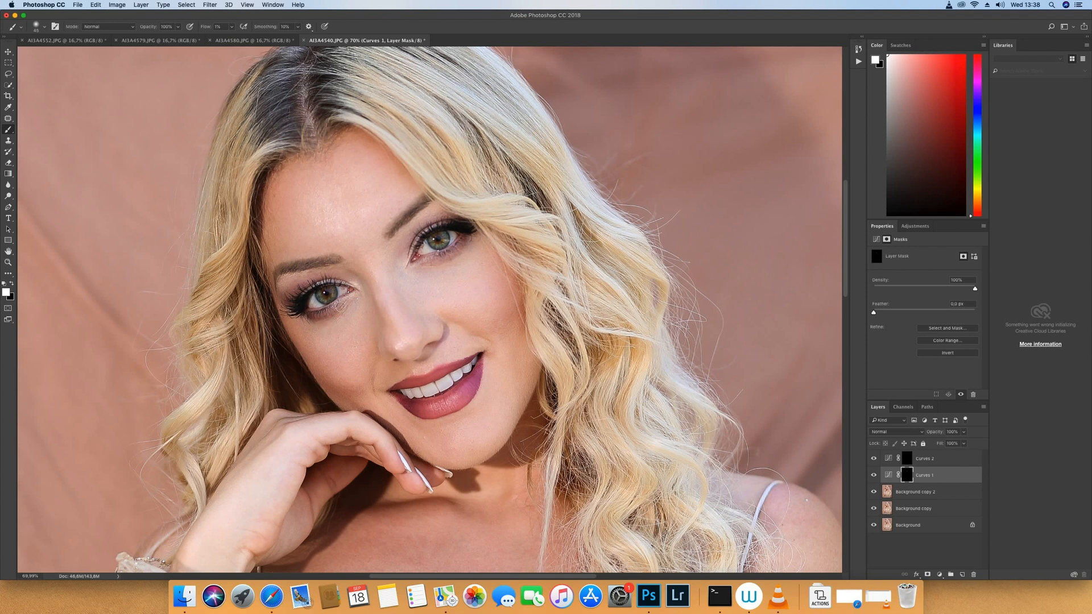
key("bracketright")
key("bracketright")
key("bracketright")
key("bracketright")
key("bracketright")
key("bracketright")
mouse_move(359, 323)
left_mouse_down()
mouse_move(363, 309)
mouse_move(356, 333)
mouse_move(333, 346)
mouse_move(309, 336)
left_mouse_up()
Refine the remaining facial highlights on the Curves 1 mask, varying the brush size to suit each area.
key("bracketleft")
key("bracketleft")
key("bracketleft")
key("bracketleft")
key("bracketleft")
key("bracketleft")
key("bracketleft")
key("bracketleft")
key("bracketright")
key("bracketright")
key("bracketright")
key("bracketright")
key("bracketright")
key("bracketright")
key("bracketleft")
key("bracketleft")
key("bracketleft")
Patch the skin on the chin and beside the mouth corner on Background copy 2, and clear the selection.
left_click(935, 492)
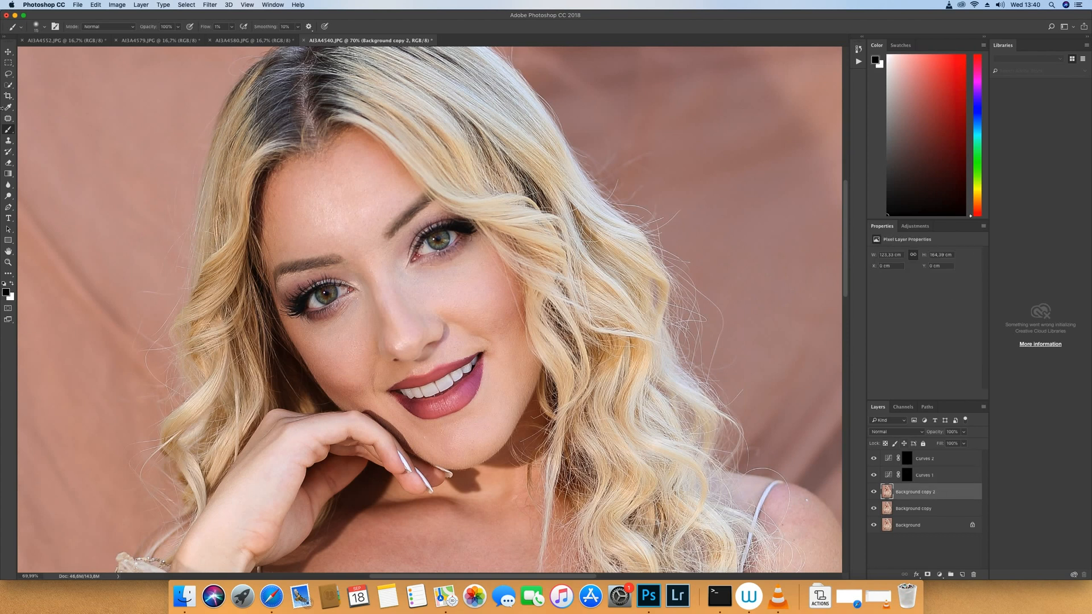
left_click(8, 119)
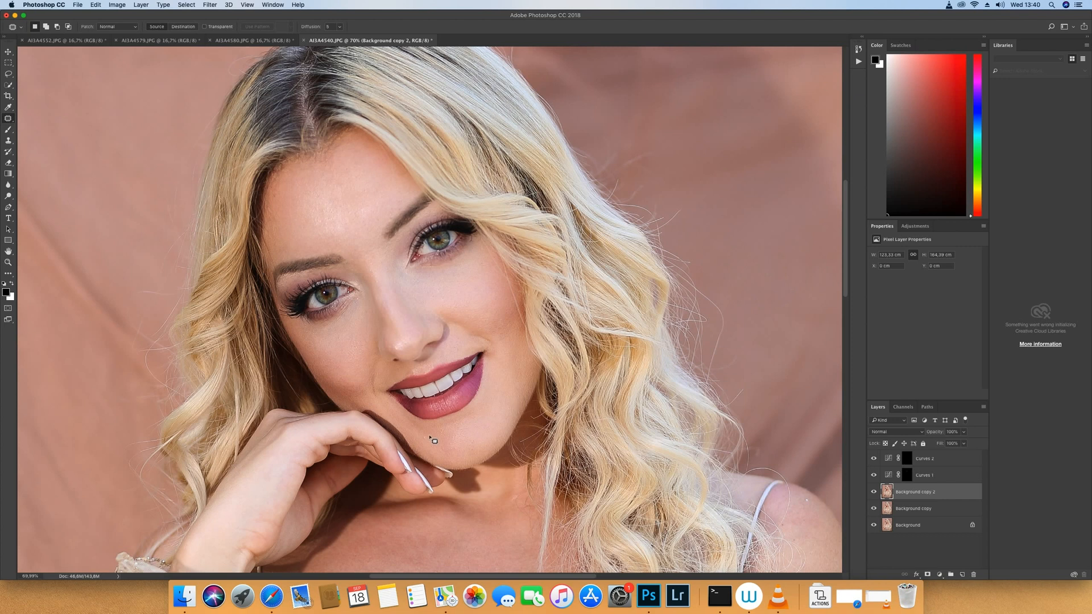
left_click_drag(428, 441, 449, 452)
left_click_drag(489, 350, 491, 358)
key("super+d")
Compare the retouched portrait with the original by repeatedly showing only the Background layer, and view the whole image.
left_click(875, 527, "alt")
left_click(875, 527, "alt")
left_click(875, 528, "alt")
left_click(875, 527, "alt")
left_click(875, 527, "alt")
left_click(875, 527, "alt")
left_click(875, 527, "alt")
left_click(875, 527, "alt")
key("super+0")
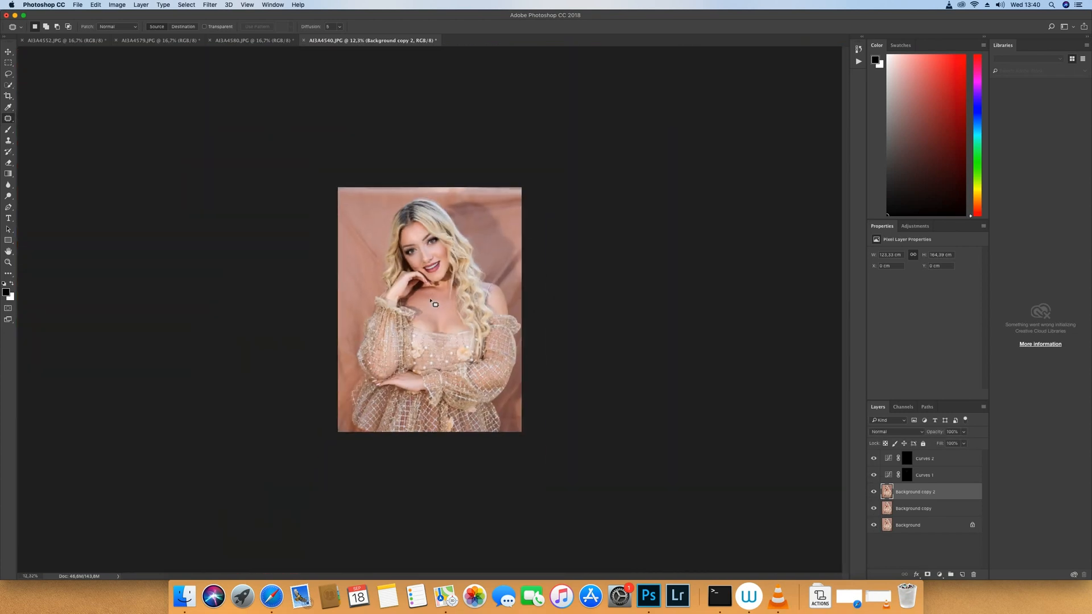
Compare the retouched portrait with the original once more by isolating and restoring the Background layer's visibility.
left_click(873, 526, "alt")
left_click(873, 526, "alt")
left_click(873, 526, "alt")
left_click(874, 526, "alt")
left_click(873, 526, "alt")
left_click(874, 526, "alt")
left_click(873, 525, "alt")
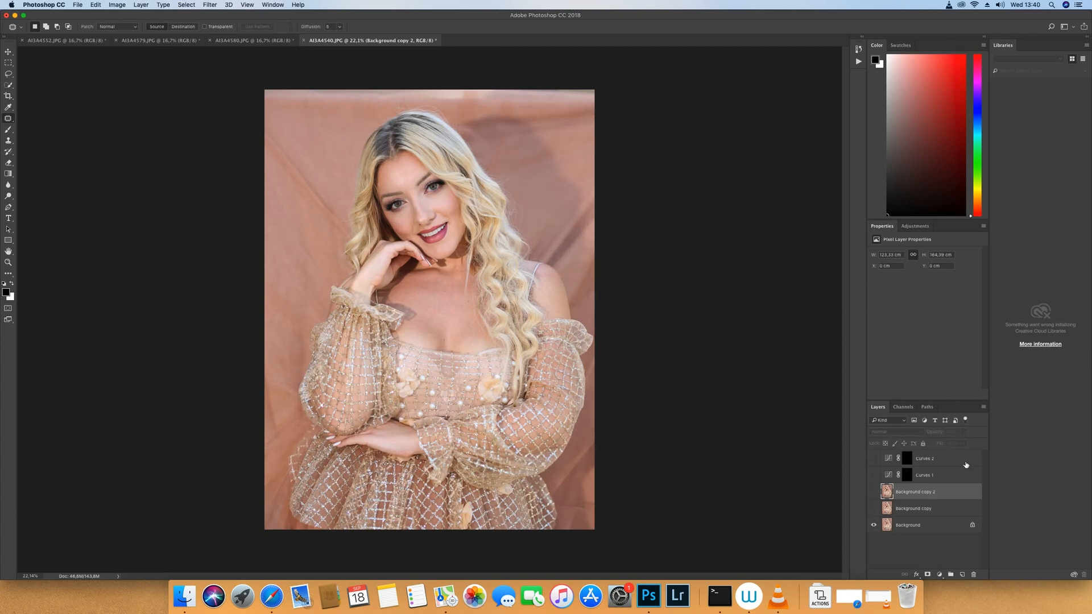
left_click(873, 526, "alt")
Stamp all visible layers into a new layer above Curves 2 and open it in the Liquify filter.
left_click(940, 466)
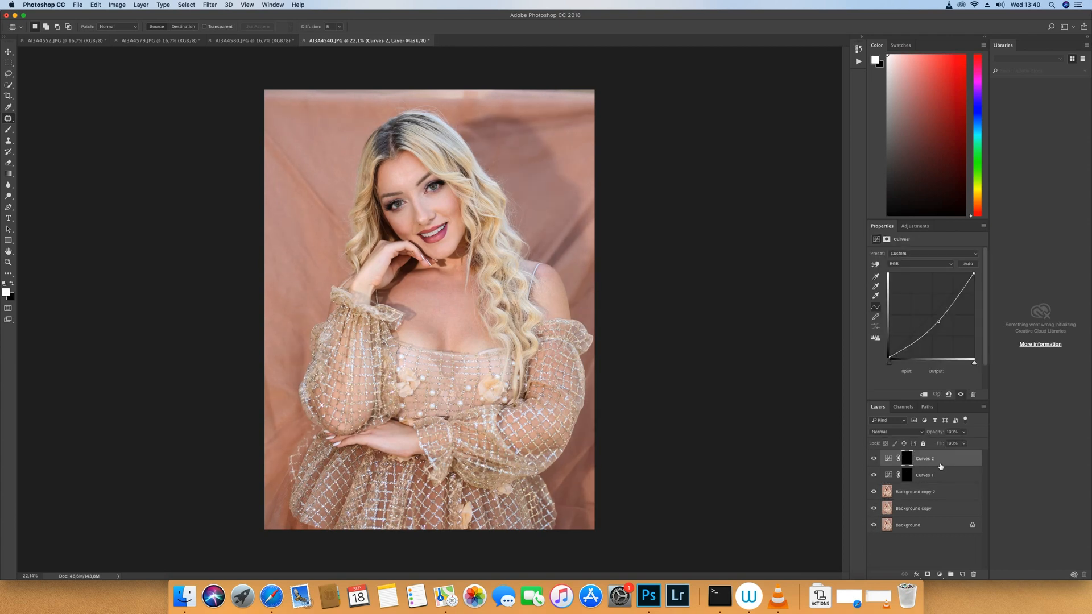
key("super+alt+shift+e")
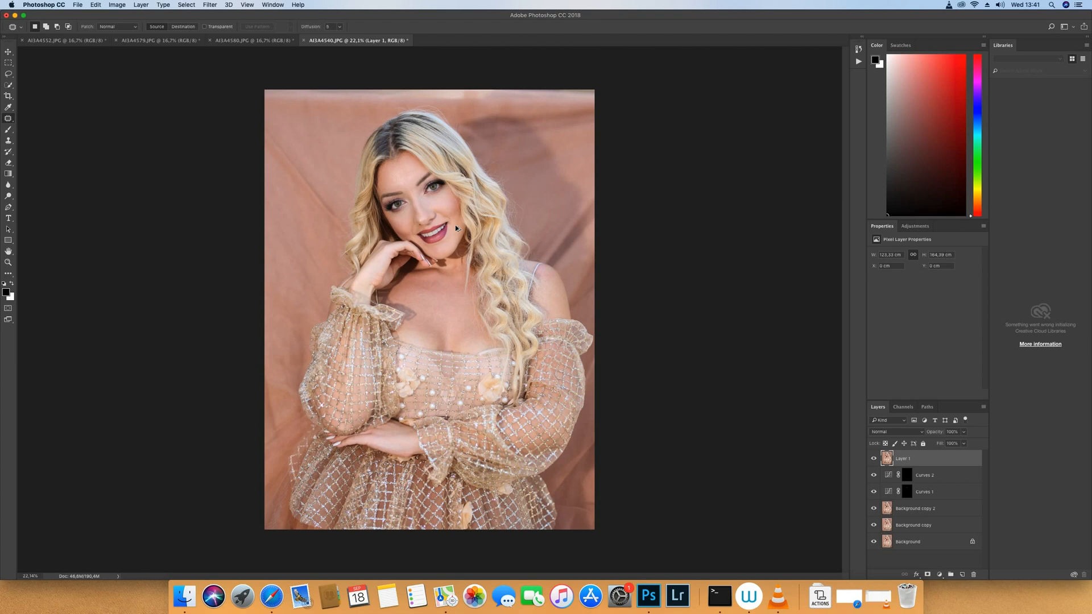
key("shift+super+x")
Enlarge the Liquify brush to size 1300, trying and undoing a full-pressure push on the raised arm's sleeve.
key("bracketright")
key("bracketright")
key("bracketright")
key("bracketright")
key("bracketright")
key("bracketright")
key("bracketright")
key("bracketright")
key("bracketright")
key("bracketright")
key("bracketright")
key("bracketright")
key("bracketleft")
key("bracketleft")
key("bracketleft")
left_click_drag(359, 293, 360, 317)
key("bracketleft")
key("bracketleft")
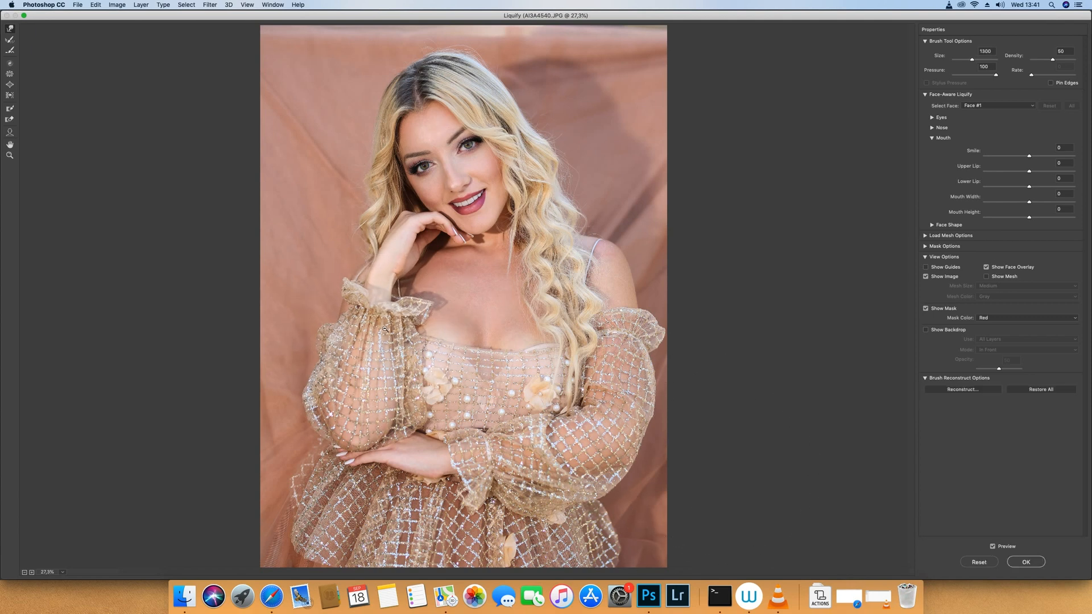
key("super+z")
Set the brush pressure to 29 and density to 25, and push the raised arm's sleeve inward near the elbow.
left_click_drag(996, 75, 970, 76)
left_click_drag(1052, 60, 1042, 59)
left_click_drag(969, 75, 965, 76)
left_click_drag(317, 401, 327, 392)
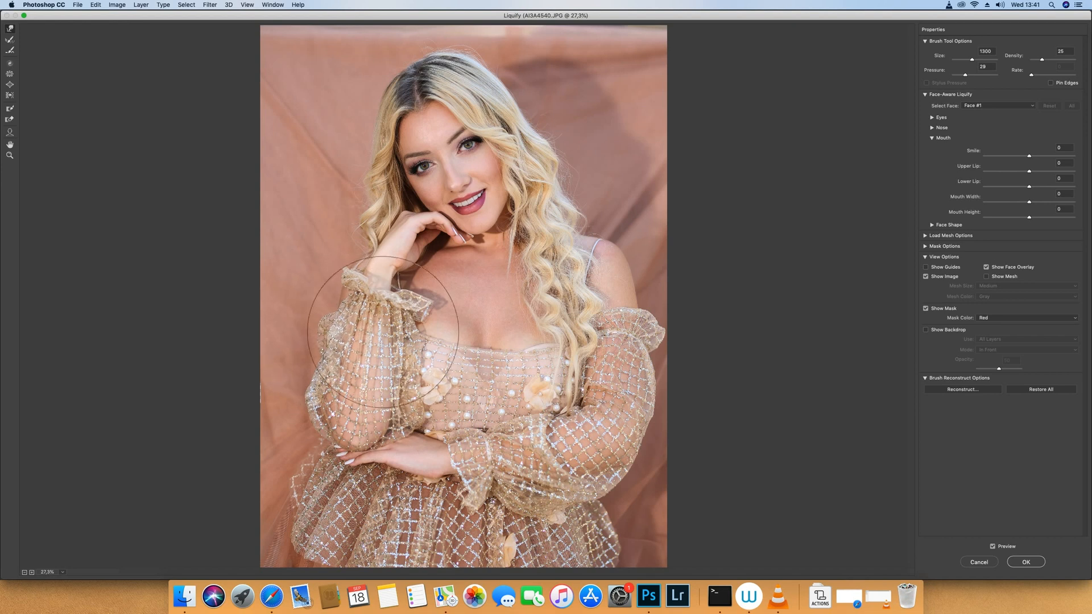
Reduce the Liquify brush to size 500 and adjust the hair at the crown of the head.
key("bracketleft")
key("bracketleft")
key("bracketleft")
key("bracketleft")
key("bracketleft")
key("bracketleft")
key("bracketleft")
key("bracketleft")
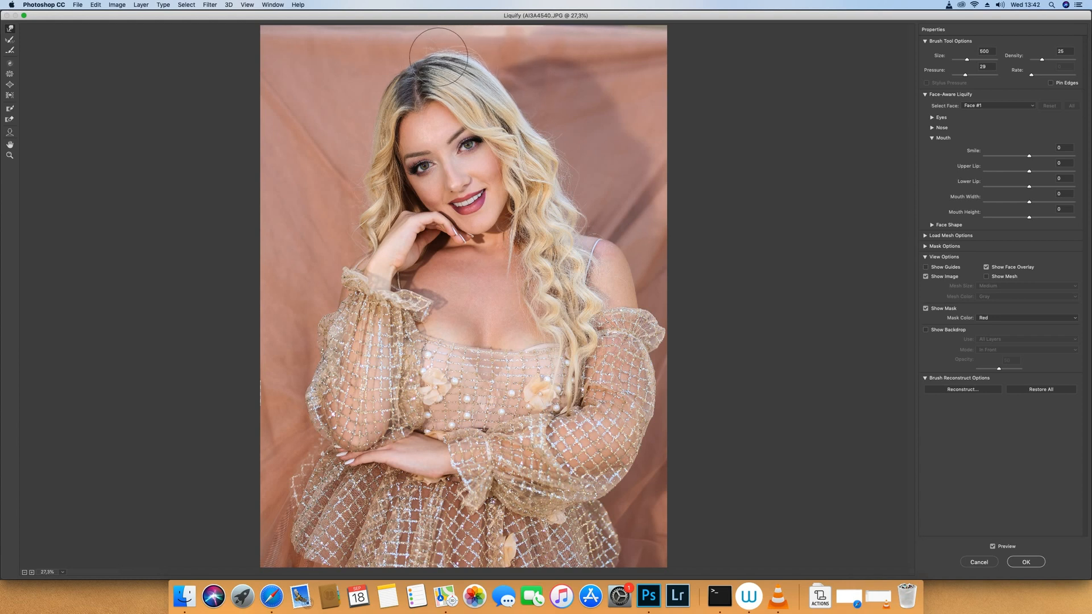
Enlarge the Liquify brush to size 1100 and push the long curls beside the shoulder outward for more volume.
key("bracketright")
key("bracketright")
key("bracketright")
key("bracketright")
key("bracketright")
key("bracketright")
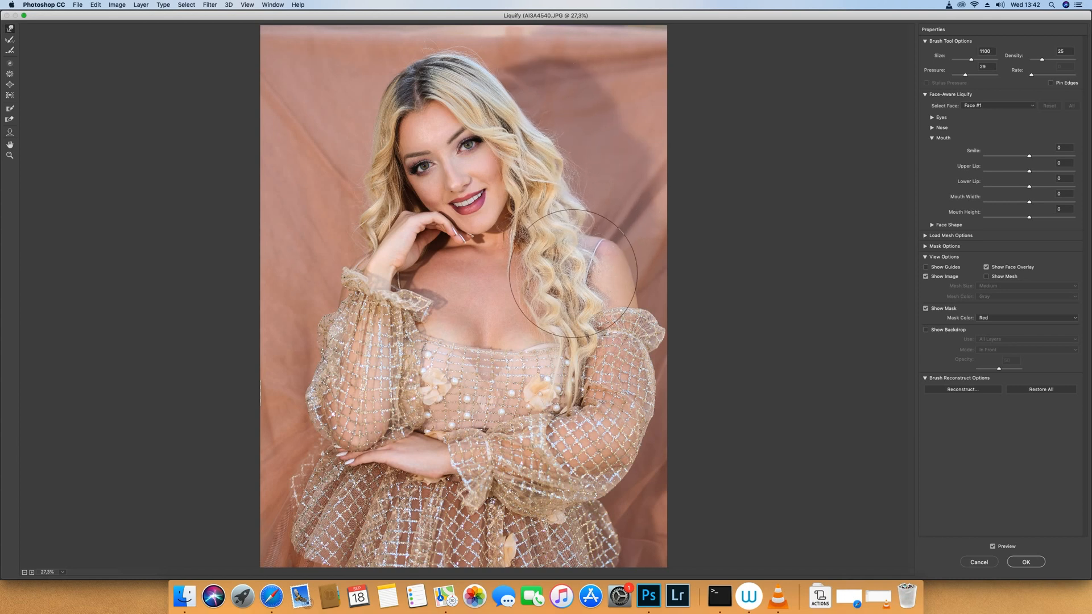
Enlarge the Liquify brush to size 2200 and reshape the dress around the elbow and waist.
key("bracketright")
key("bracketright")
key("bracketright")
key("bracketright")
key("bracketright")
key("bracketright")
key("bracketright")
key("bracketright")
key("bracketright")
key("bracketright")
key("bracketright")
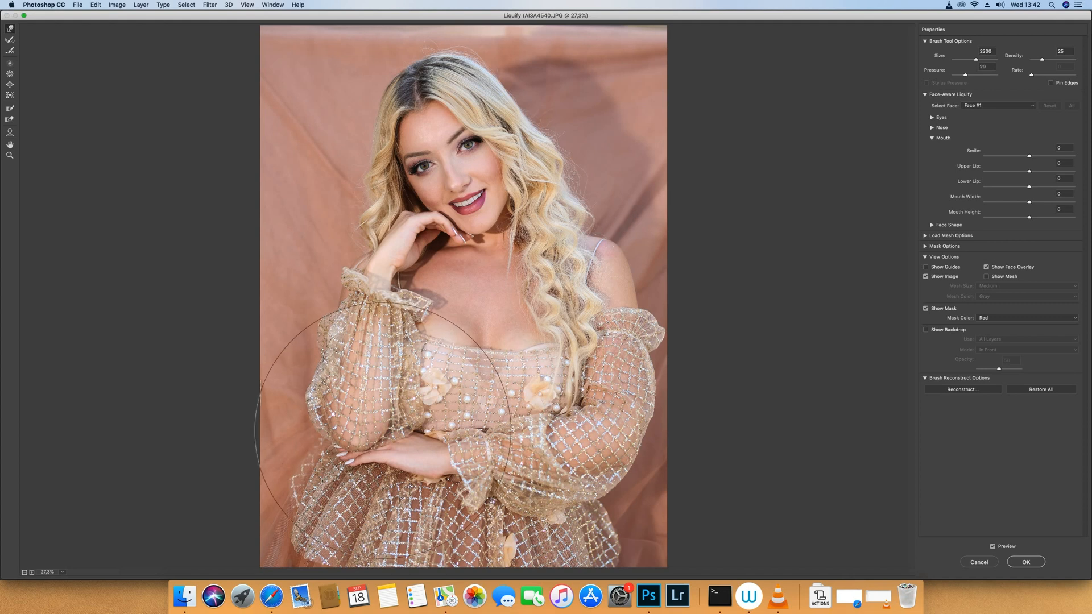
Reduce the Liquify brush to size 800 and correct the image edge beside the elbow.
key("bracketleft")
key("bracketleft")
key("bracketleft")
key("bracketleft")
key("bracketleft")
key("bracketleft")
key("bracketleft")
key("bracketleft")
key("bracketleft")
key("bracketleft")
key("bracketleft")
key("bracketleft")
key("bracketleft")
key("bracketleft")
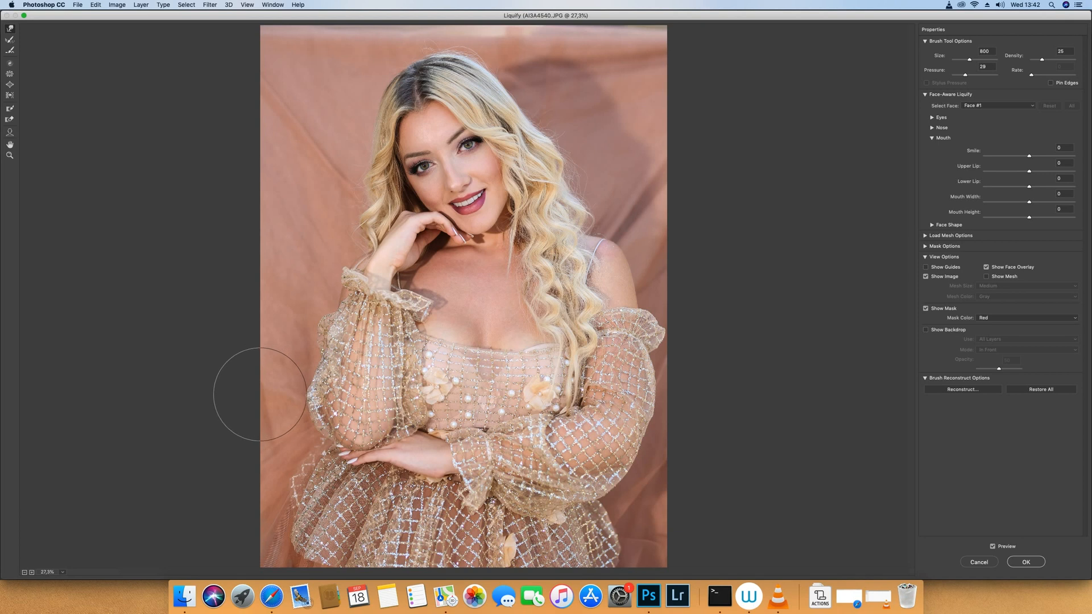
Compare the portrait with the Liquify preview off and on, and apply the filter.
left_click(992, 546)
left_click(991, 547)
left_click(991, 546)
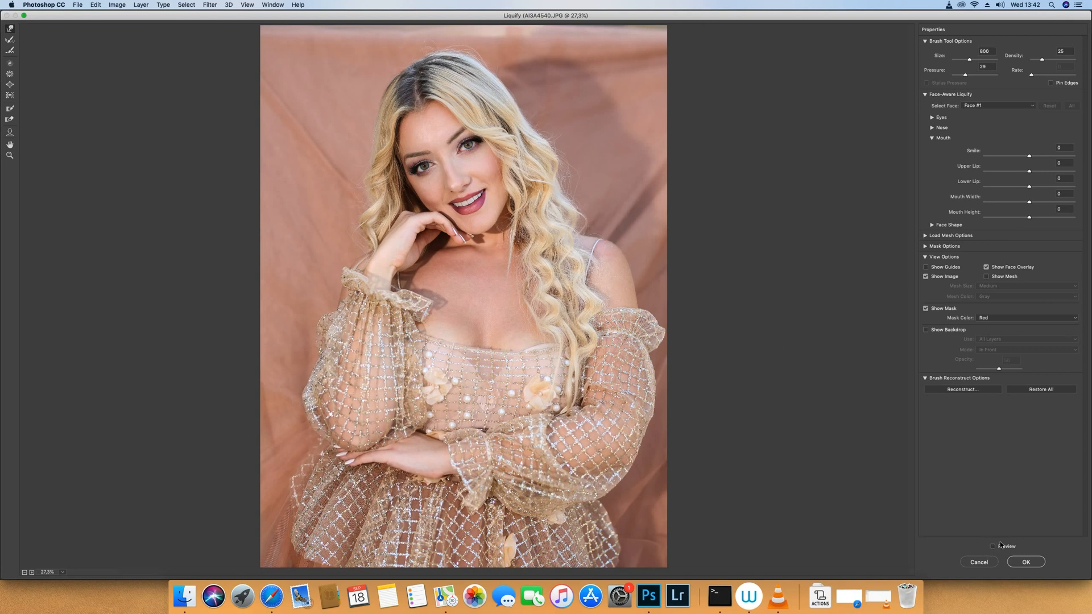
left_click(1000, 545)
left_click(1026, 562)
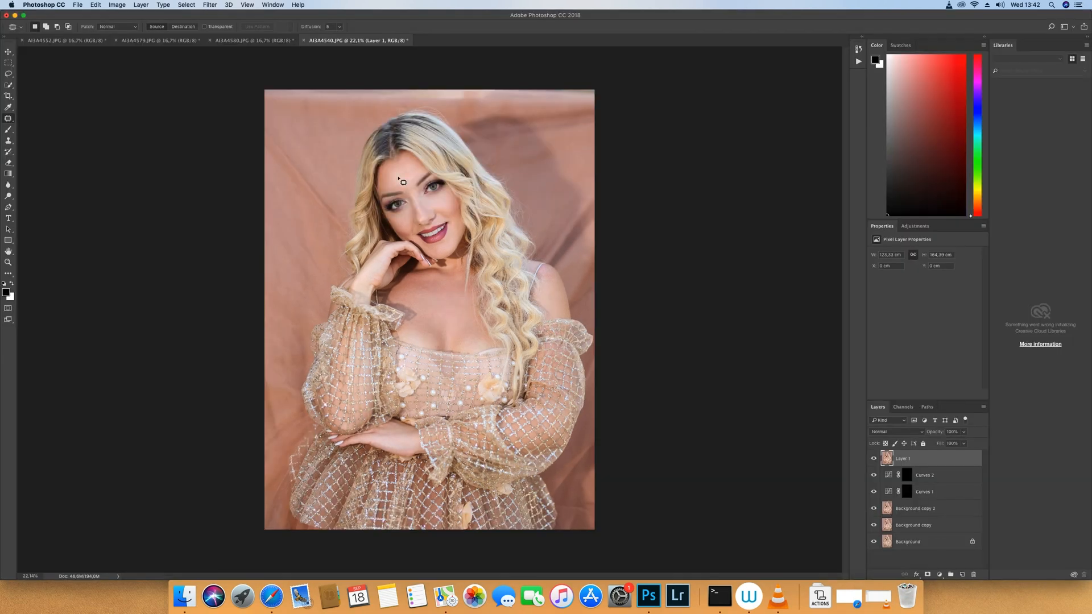
Start saving the retouched portrait under a new file and choose JPEG as the format.
left_click(78, 5)
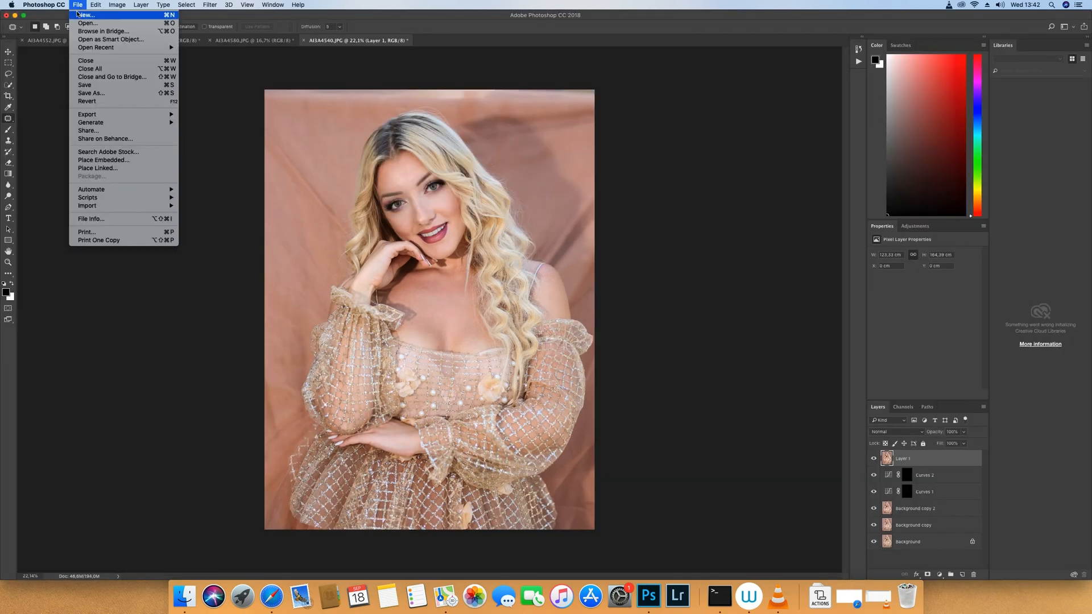
left_click(129, 92)
left_click(559, 162)
left_click(545, 176)
left_click(544, 175)
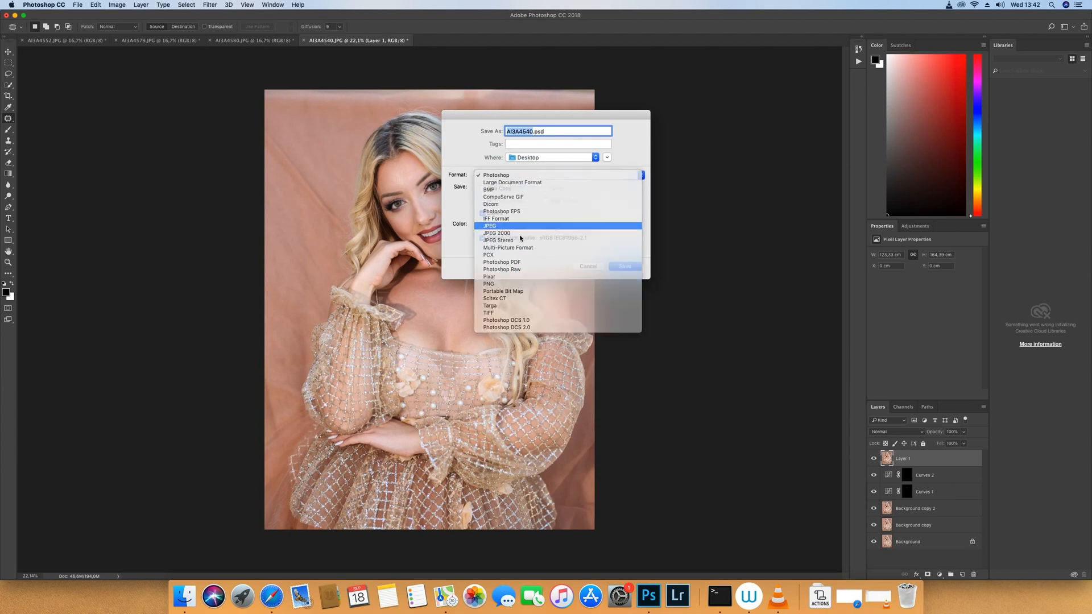
left_click(520, 233)
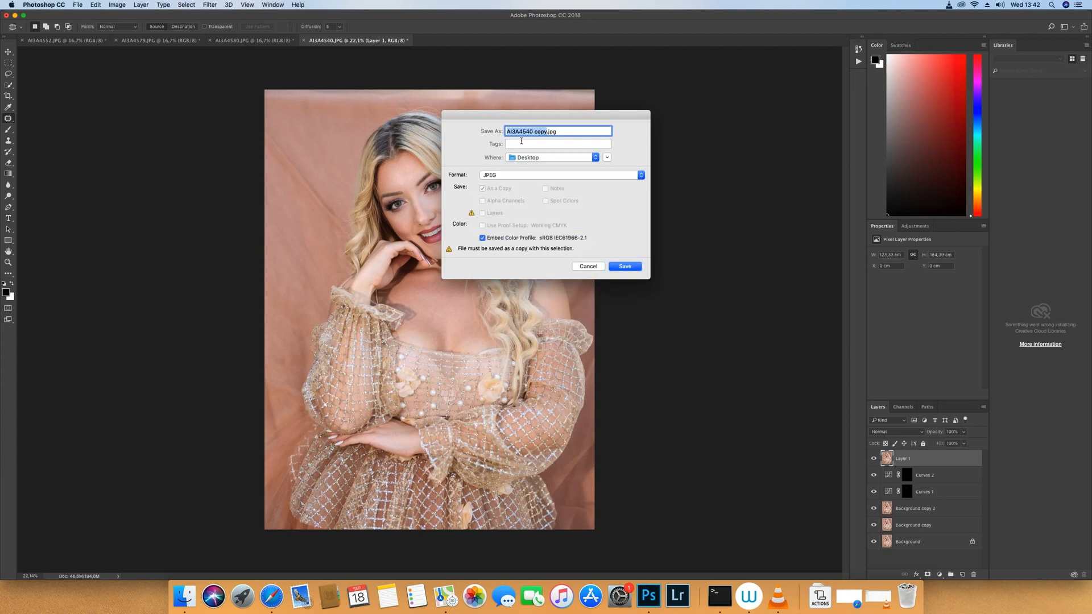
Save the JPEG copy with its sRGB color profile embedded, at Maximum quality 12 in Progressive format.
left_click(598, 162)
left_click(594, 160)
left_click(482, 238)
left_click(482, 239)
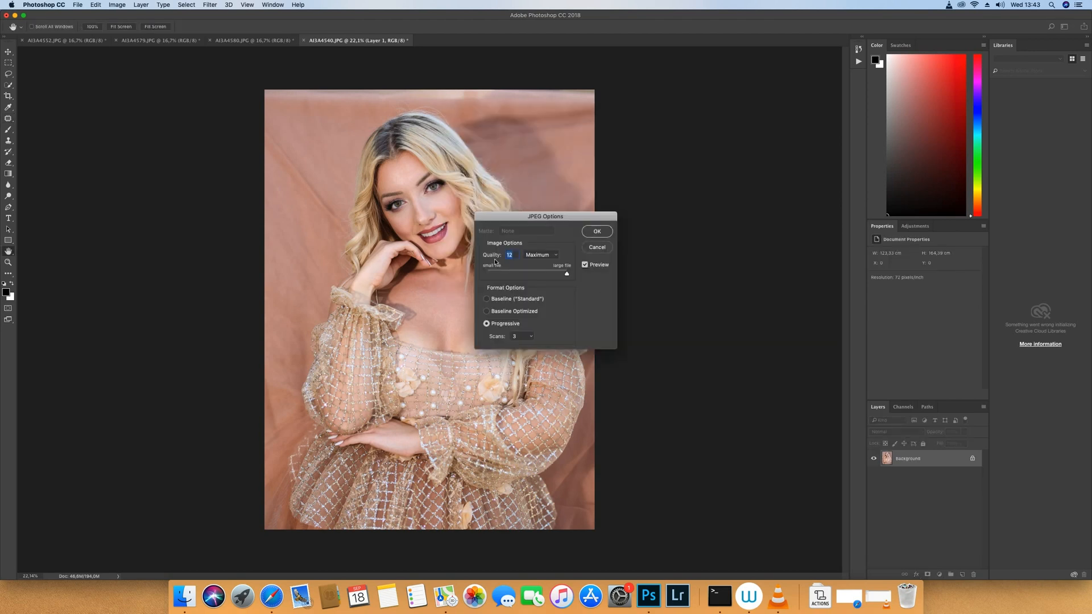
left_click(536, 255)
left_click(536, 256)
key("Return")
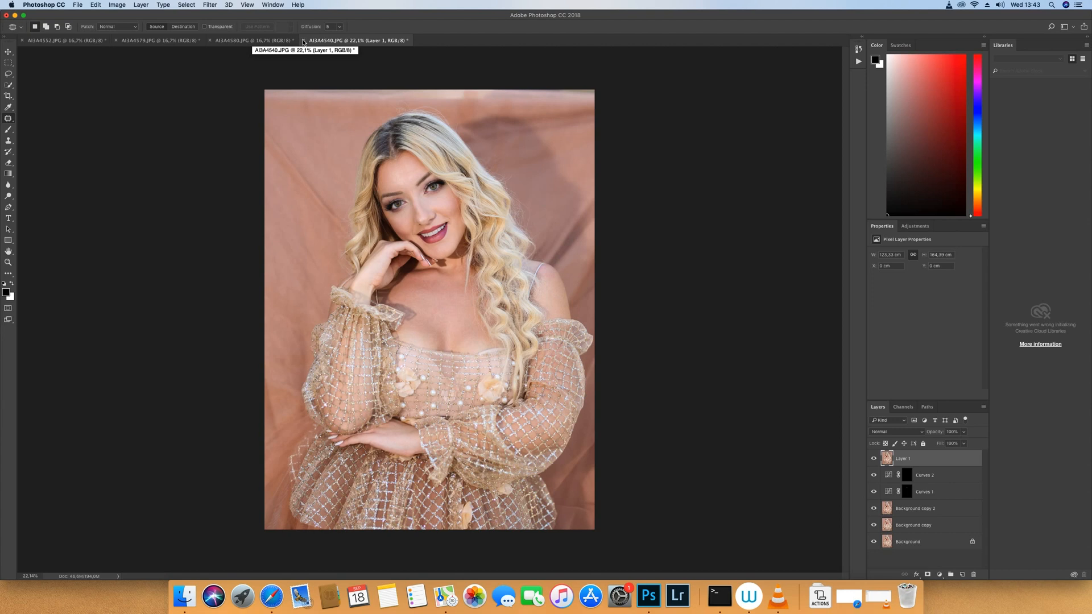
Close the AI3A4540.JPG document without saving its changes.
left_click(305, 40)
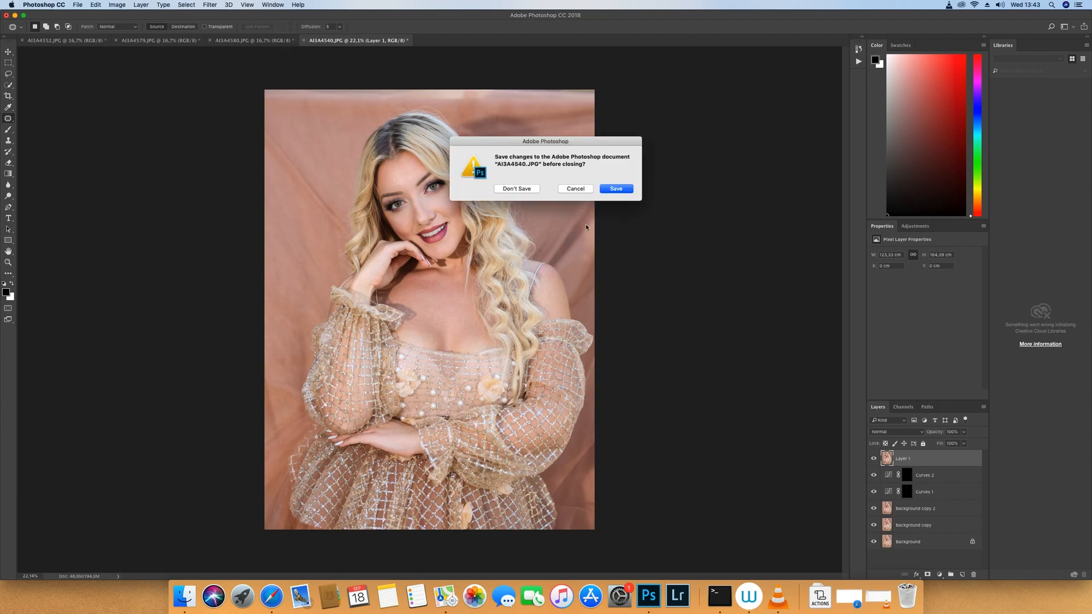
left_click(524, 191)
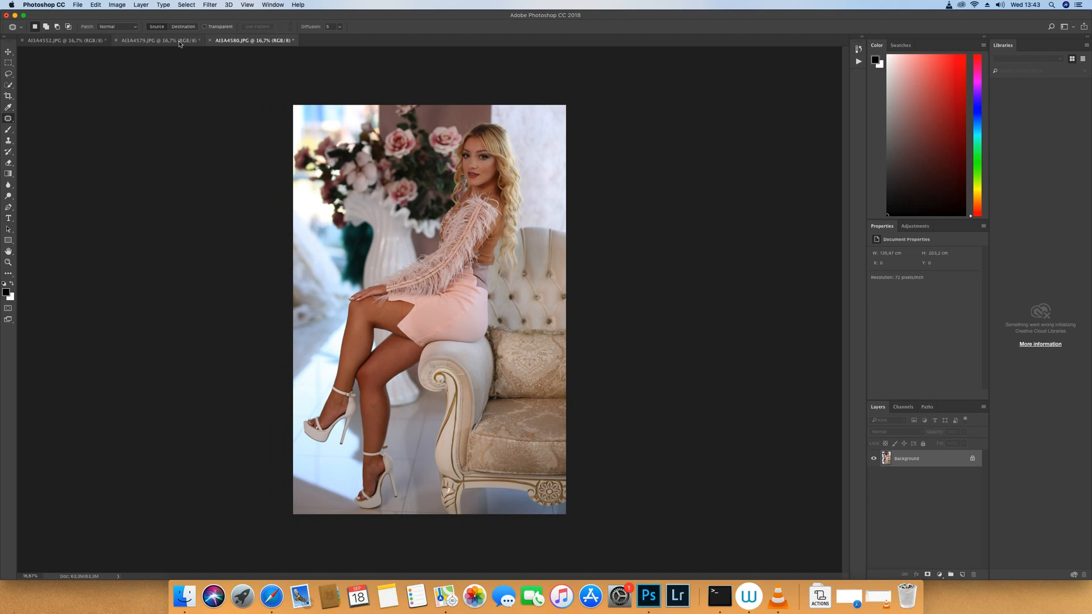
left_click(778, 596)
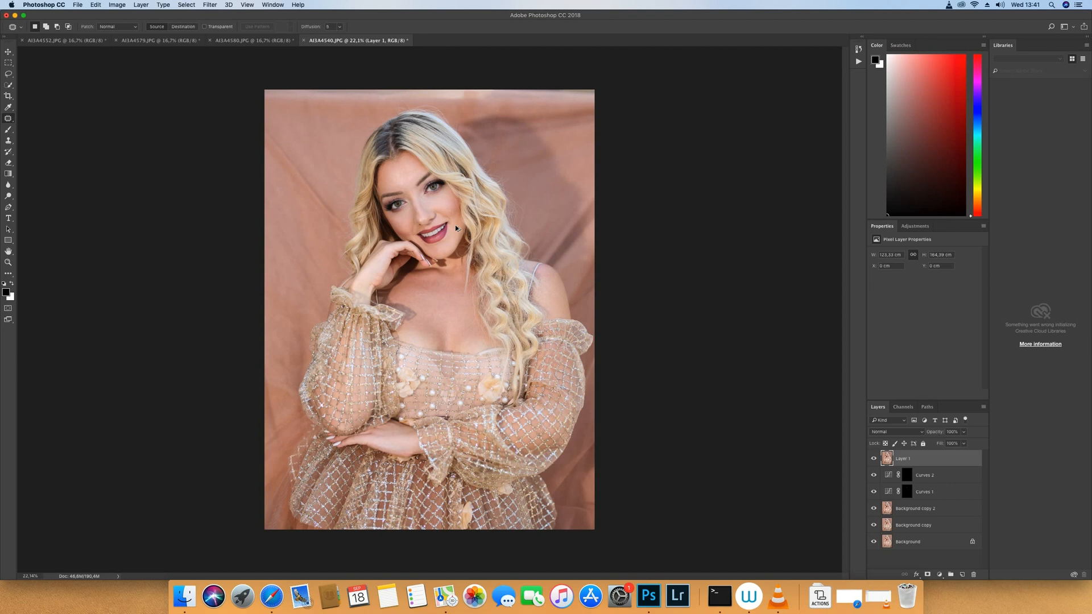
Open Layer 1 in Liquify with the brush enlarged to size 1300, trying and undoing a push on the raised sleeve.
key("shift+super+x")
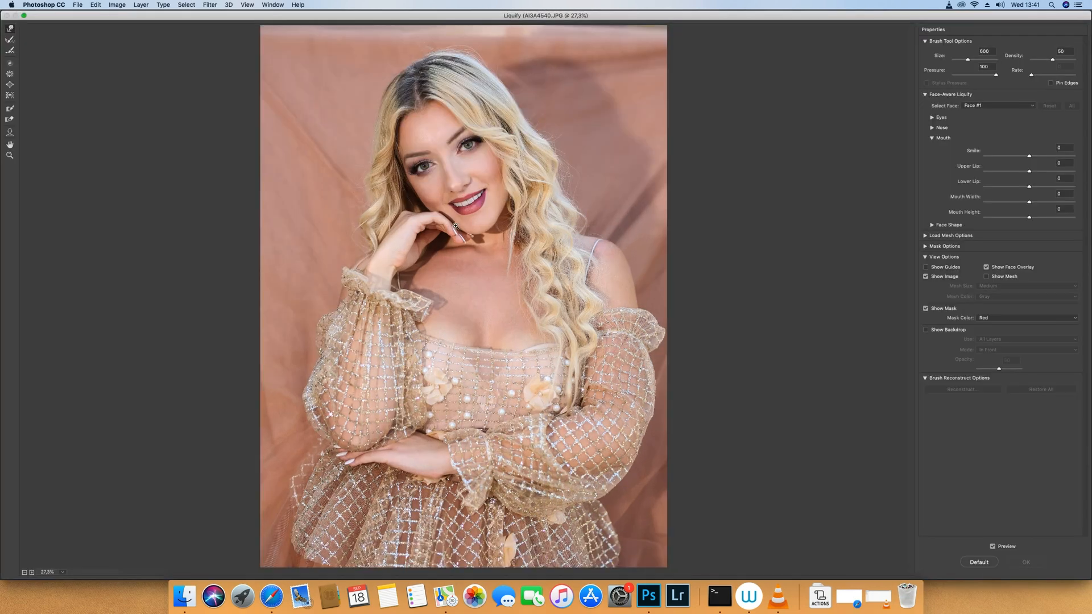
key("bracketright")
key("bracketright")
key("bracketright")
key("bracketright")
key("bracketright")
key("bracketright")
key("bracketright")
key("bracketright")
key("bracketright")
key("bracketright")
key("bracketleft")
key("bracketleft")
key("bracketleft")
left_click_drag(359, 292, 359, 315)
key("super+z")
Lower the brush pressure to 29 and density to 25, and push the elbow side of the raised sleeve inward.
left_click_drag(996, 75, 972, 83)
left_click_drag(1051, 60, 1042, 60)
left_click_drag(965, 77, 964, 76)
left_click_drag(315, 402, 328, 388)
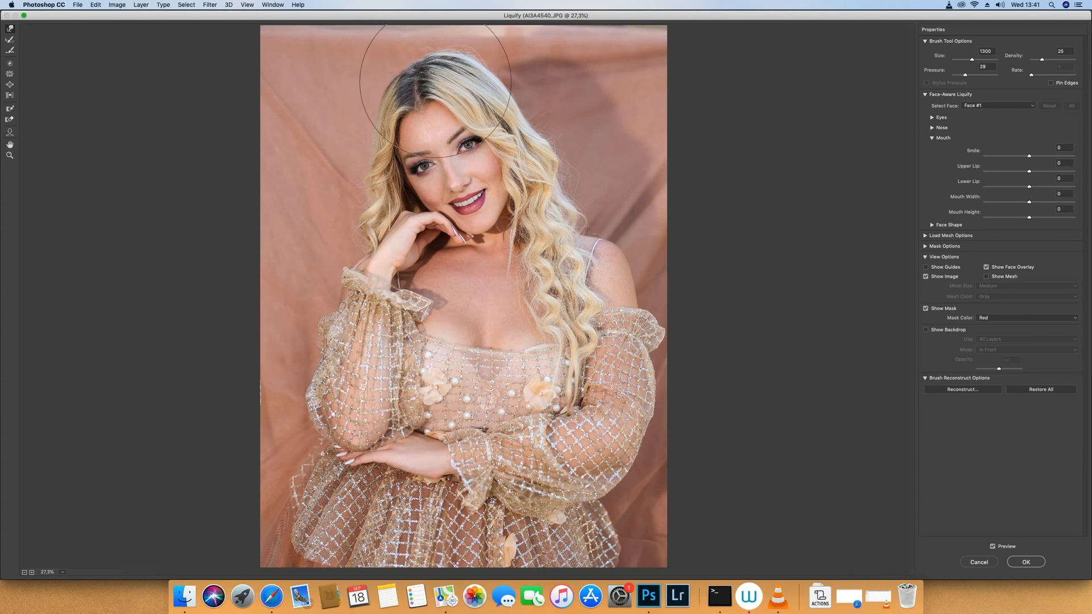
Shrink the Liquify brush to size 500 and shape the hair along the top of the head.
key("bracketleft")
key("bracketleft")
key("bracketleft")
key("bracketleft")
key("bracketleft")
key("bracketleft")
key("bracketleft")
key("bracketleft")
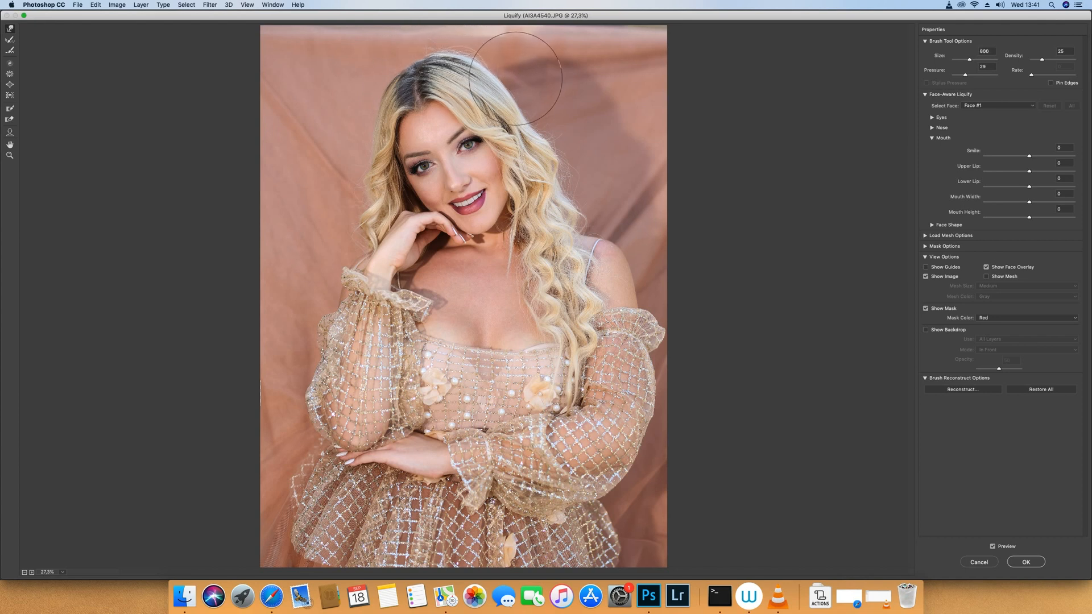
key("bracketright")
key("bracketright")
key("bracketleft")
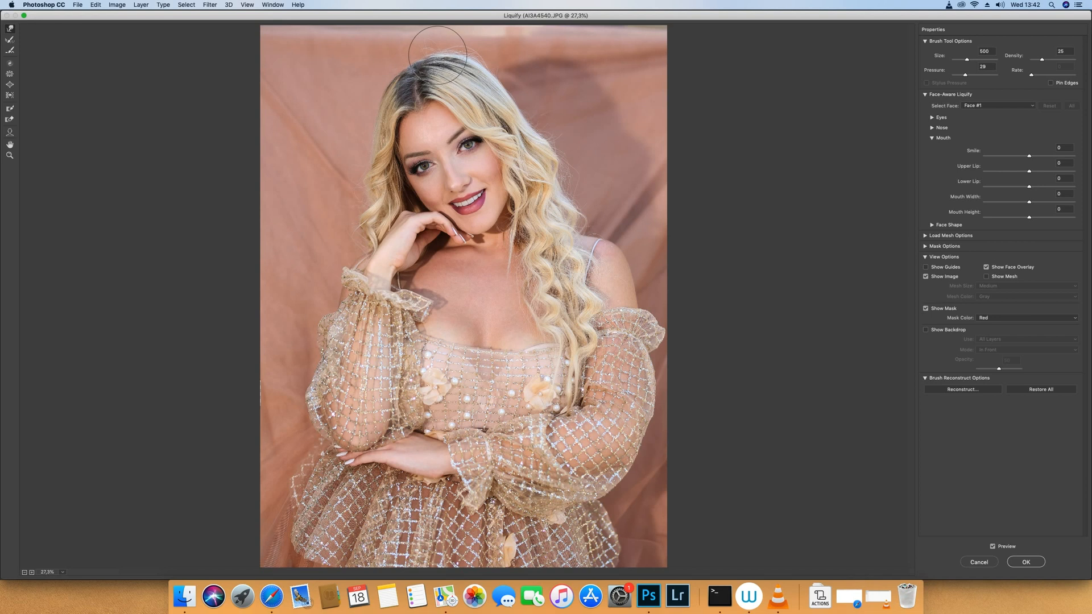
Enlarge the Liquify brush to size 1100 and add volume to the long hair above the bare shoulder.
key("bracketright")
key("bracketright")
key("bracketright")
key("bracketright")
key("bracketright")
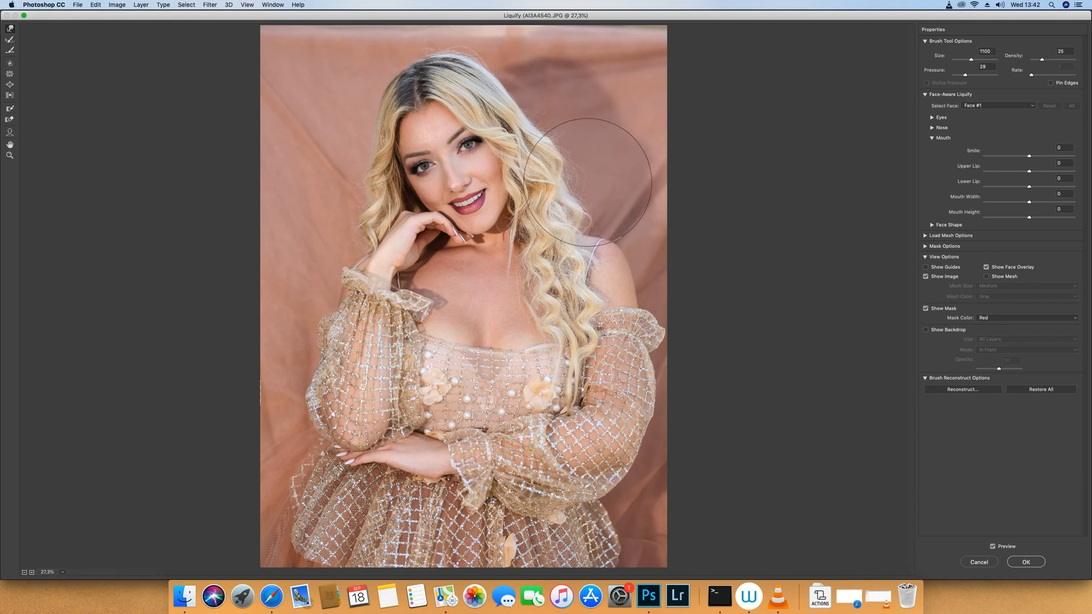
Enlarge the Liquify brush to size 2200 and adjust the dress around the bent elbow and waist.
key("bracketright")
key("bracketright")
key("bracketright")
key("bracketright")
key("bracketright")
key("bracketright")
key("bracketright")
key("bracketright")
key("bracketright")
key("bracketright")
key("bracketright")
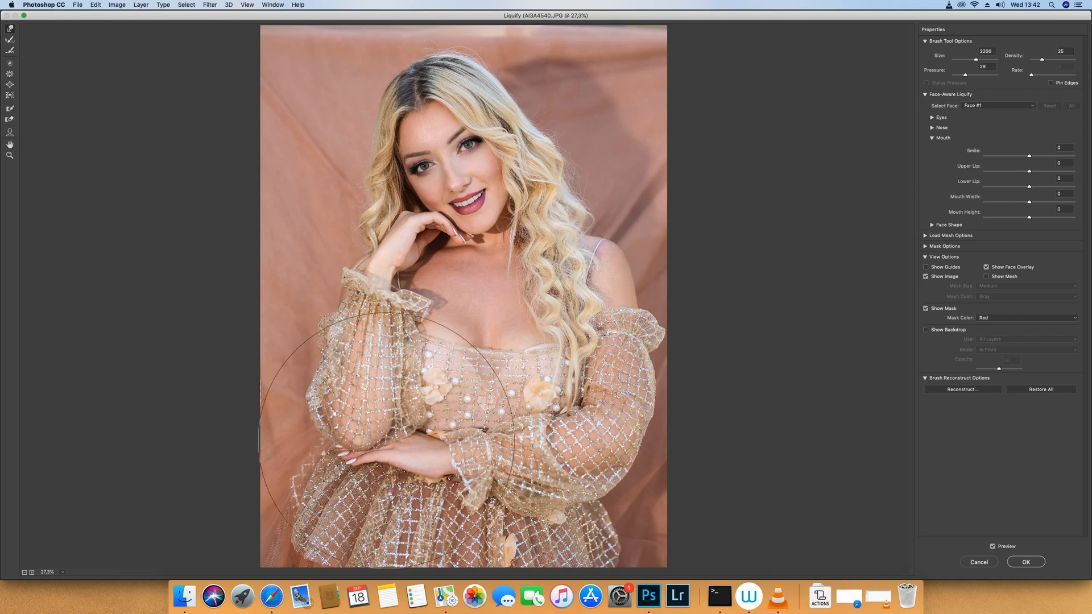
Reduce the Liquify brush to size 800 and finish the remaining shape corrections.
key("bracketleft")
key("bracketleft")
key("bracketleft")
key("bracketleft")
key("bracketleft")
key("bracketleft")
key("bracketleft")
key("bracketleft")
key("bracketleft")
key("bracketleft")
key("bracketleft")
key("bracketleft")
key("bracketleft")
key("bracketleft")
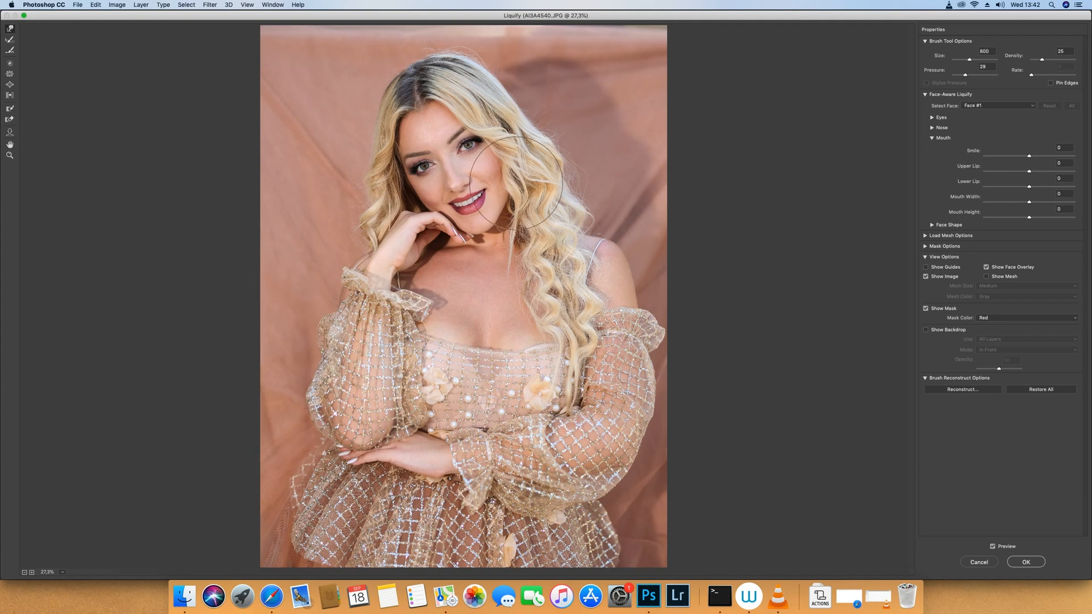
Check the reshaped portrait against the original using the Liquify preview, and apply the filter to Layer 1.
left_click(992, 547)
left_click(990, 548)
left_click(990, 547)
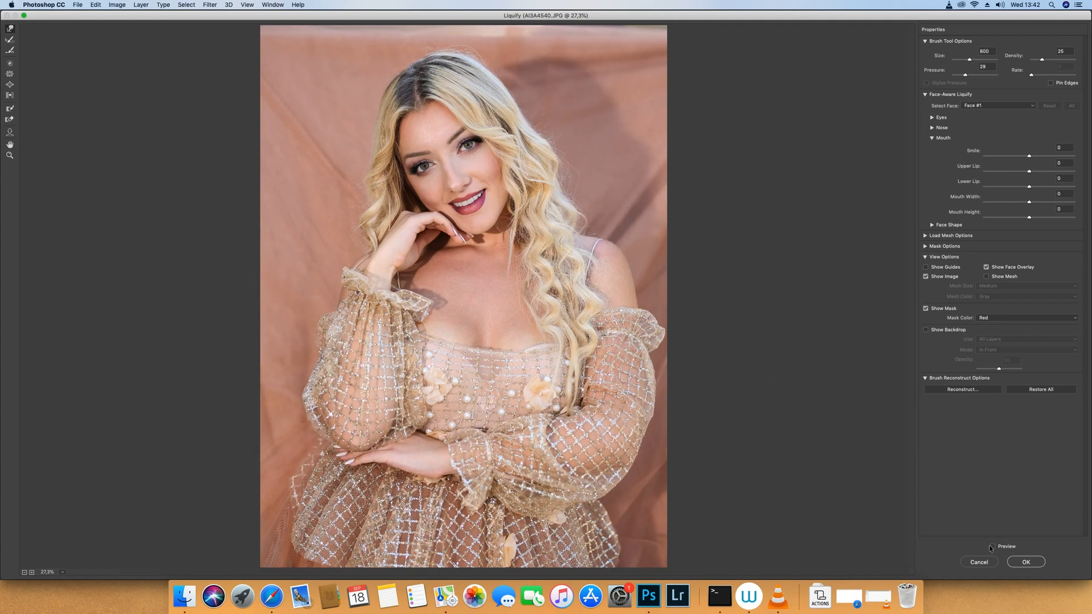
left_click(992, 548)
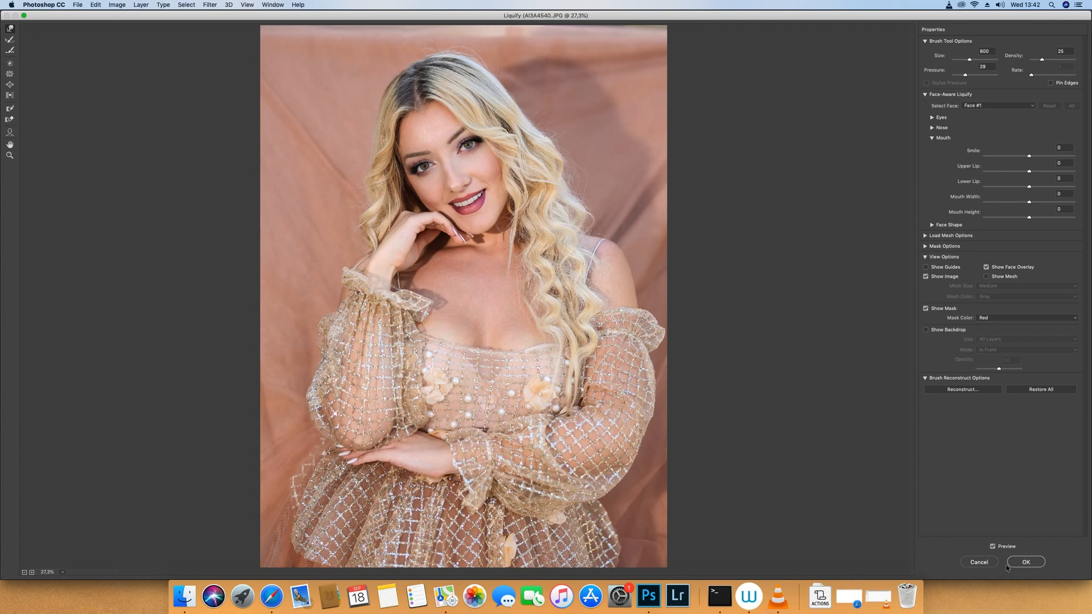
left_click(1026, 562)
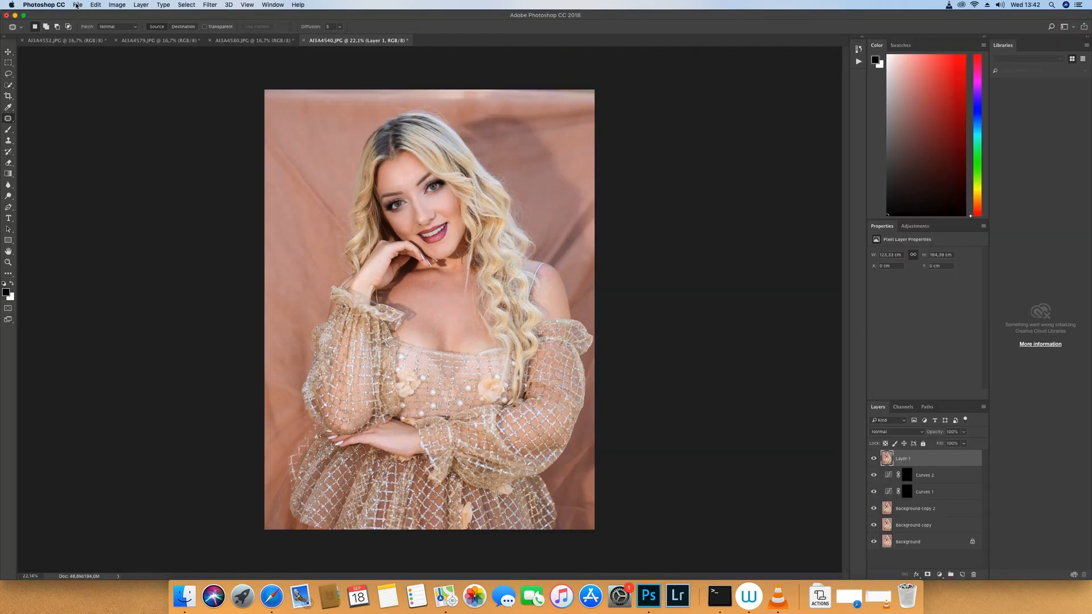
Save a JPEG copy of the portrait to the Desktop as "AI3A4540 copy.jpg" with the sRGB IEC61966-2.1 color profile embedded.
left_click(77, 6)
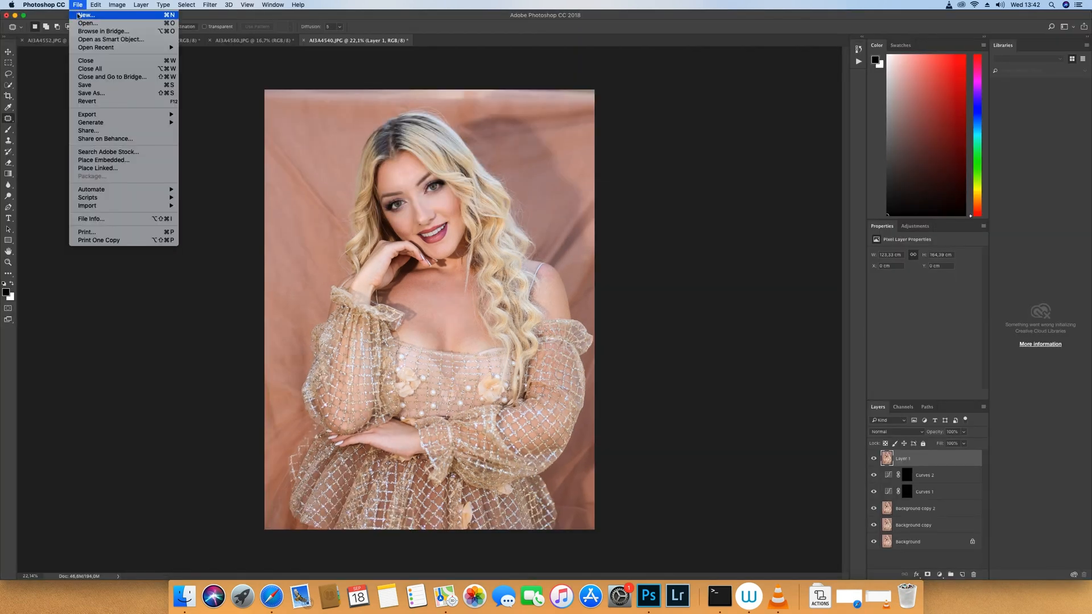
left_click(129, 96)
left_click(560, 160)
left_click(560, 160)
left_click(544, 175)
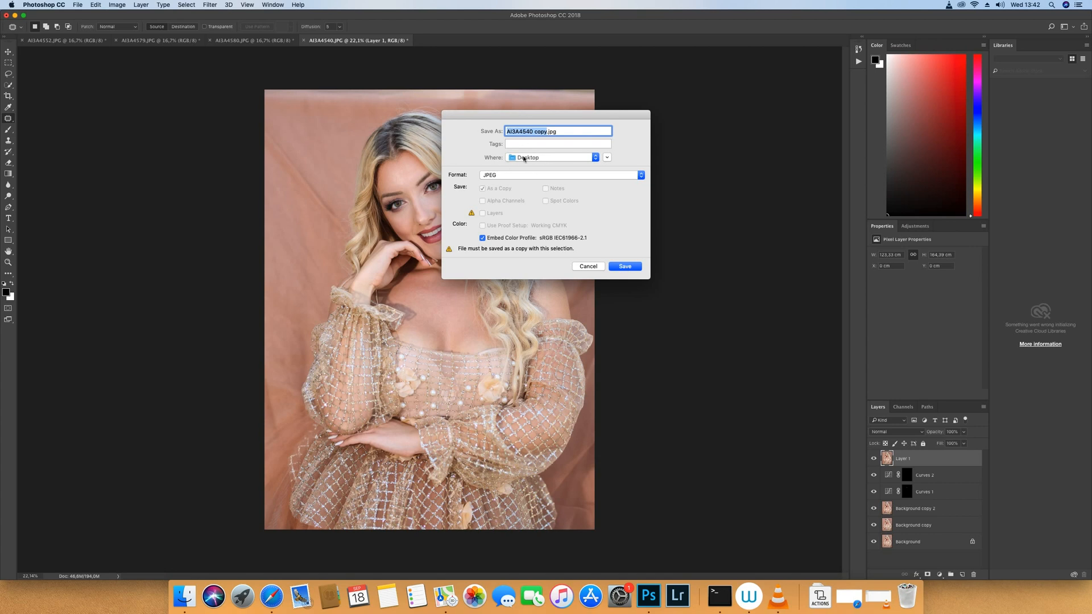
left_click(597, 161)
left_click(595, 161)
left_click(483, 239)
left_click(624, 266)
Write the JPEG at Maximum quality 12 in Progressive format with 3 scans, keeping the preview on.
left_click(557, 257)
left_click(535, 257)
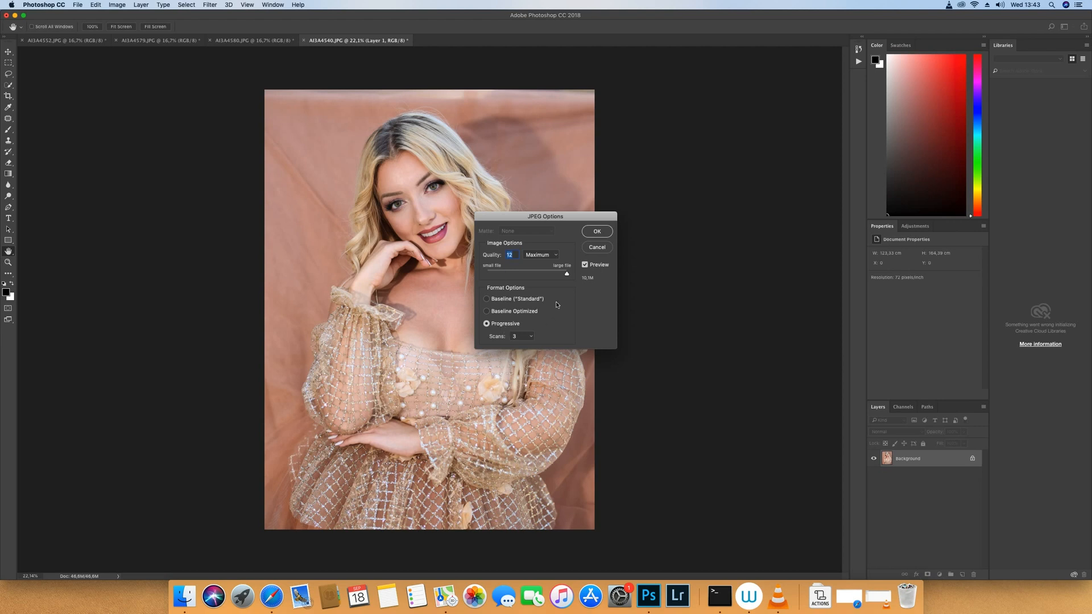
left_click(586, 265)
left_click(586, 265)
key("Return")
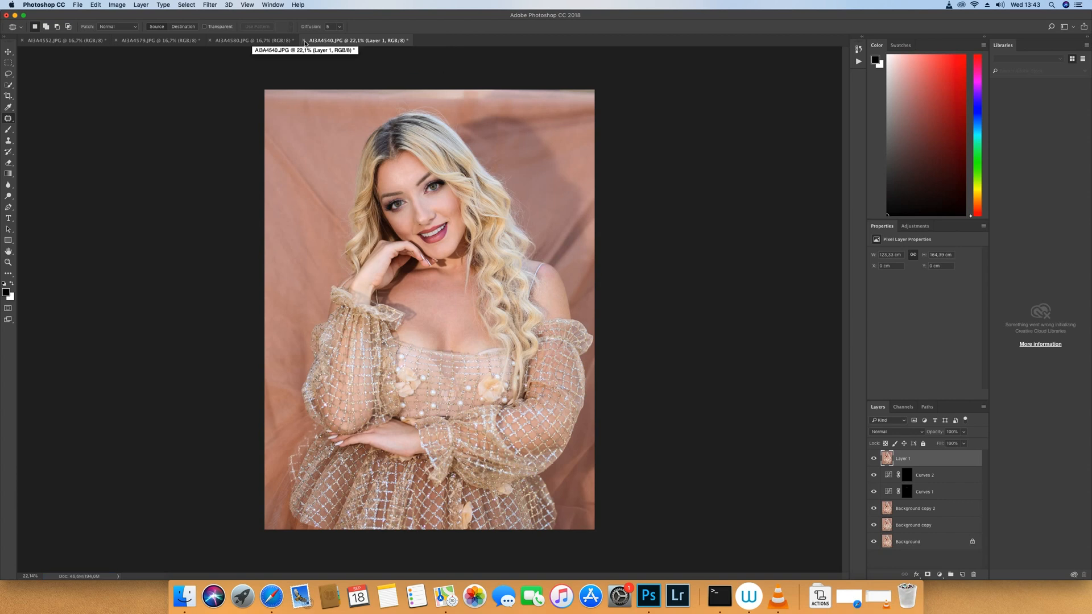
Close the layered AI3A4540.JPG document without saving its changes.
left_click(305, 41)
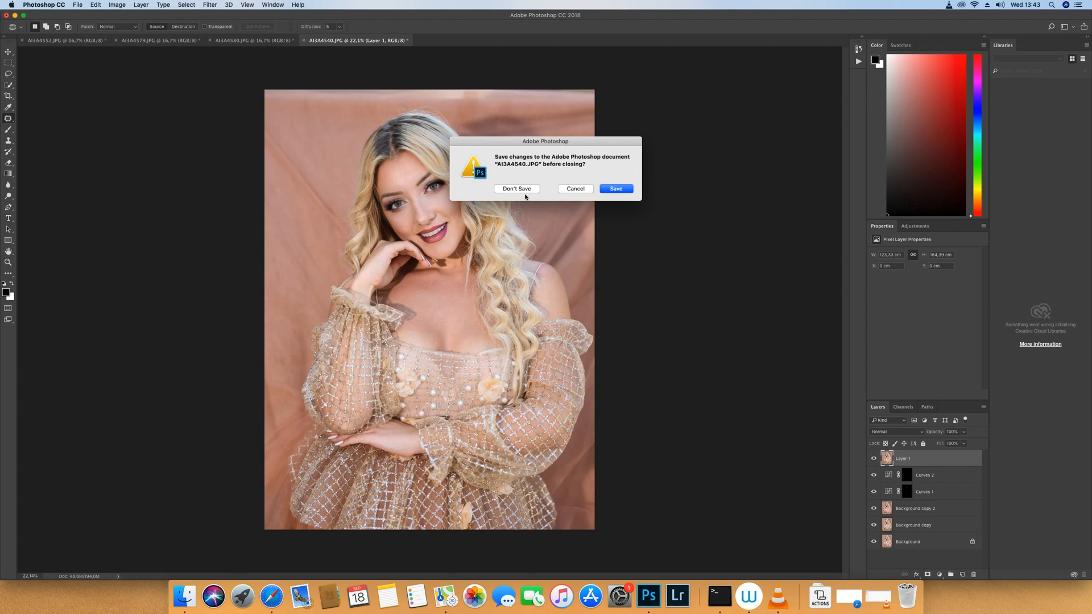
left_click(522, 190)
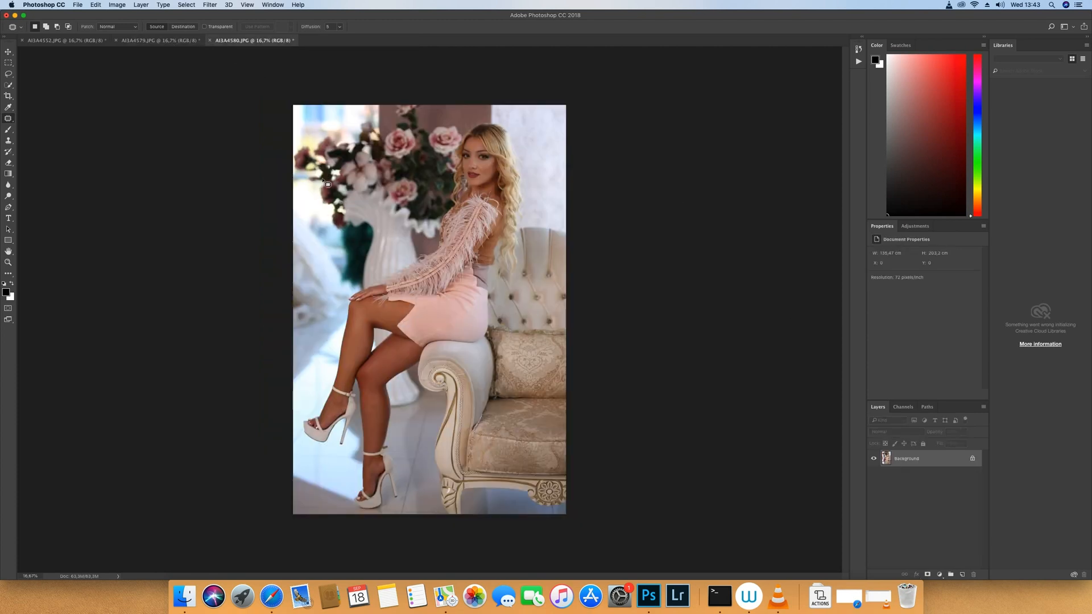
left_click(777, 596)
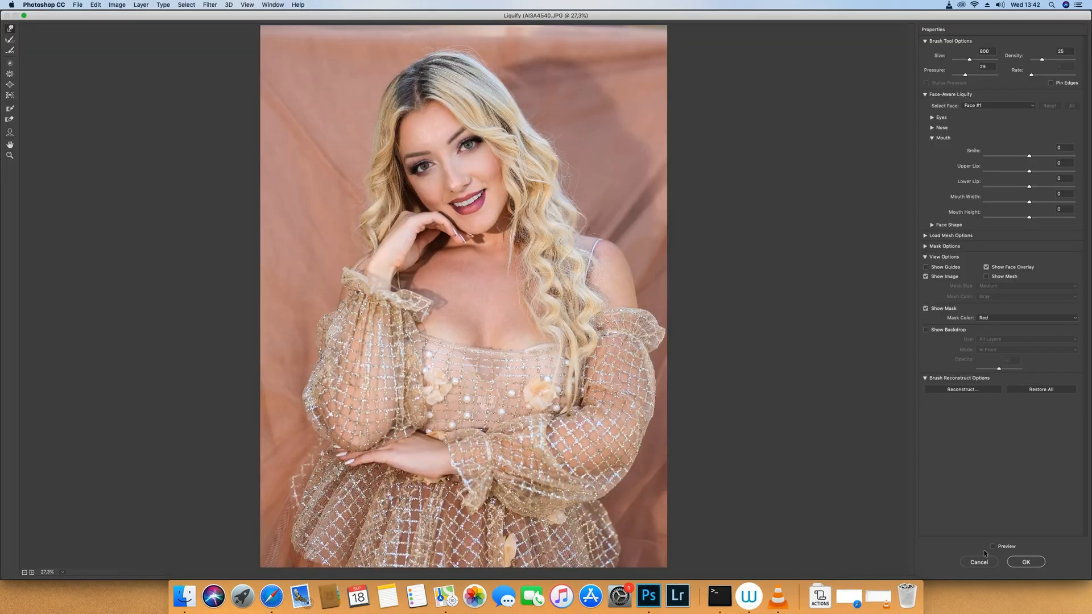
Turn the Liquify preview back on and apply the shape corrections to the portrait layer.
left_click(992, 547)
left_click(1024, 563)
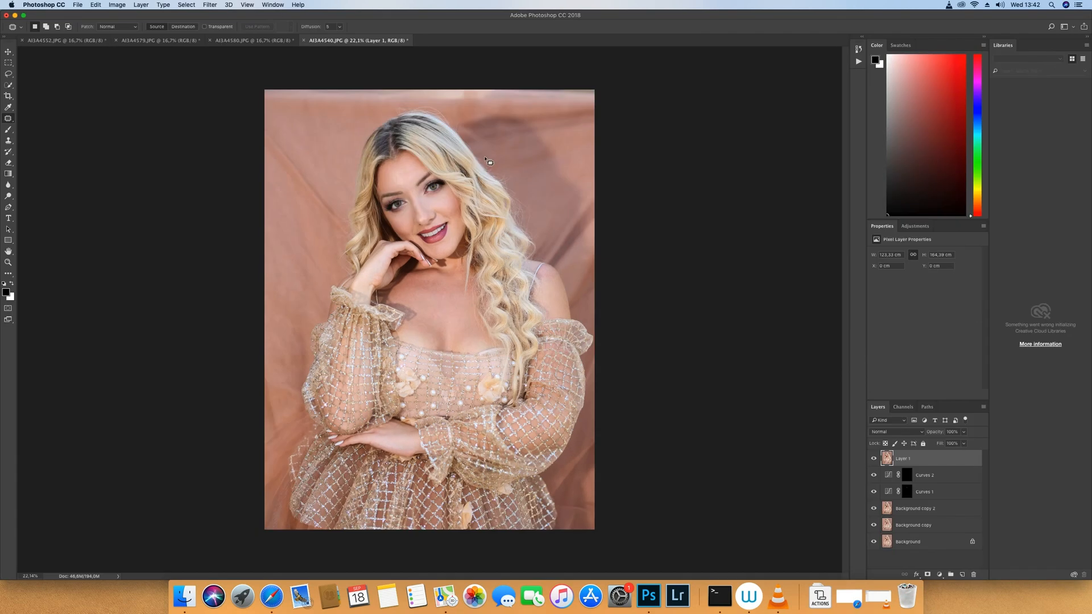
Save the retouched portrait to the Desktop as the JPEG copy "AI3A4540 copy.jpg", embedding the sRGB IEC61966-2.1 profile.
left_click(78, 5)
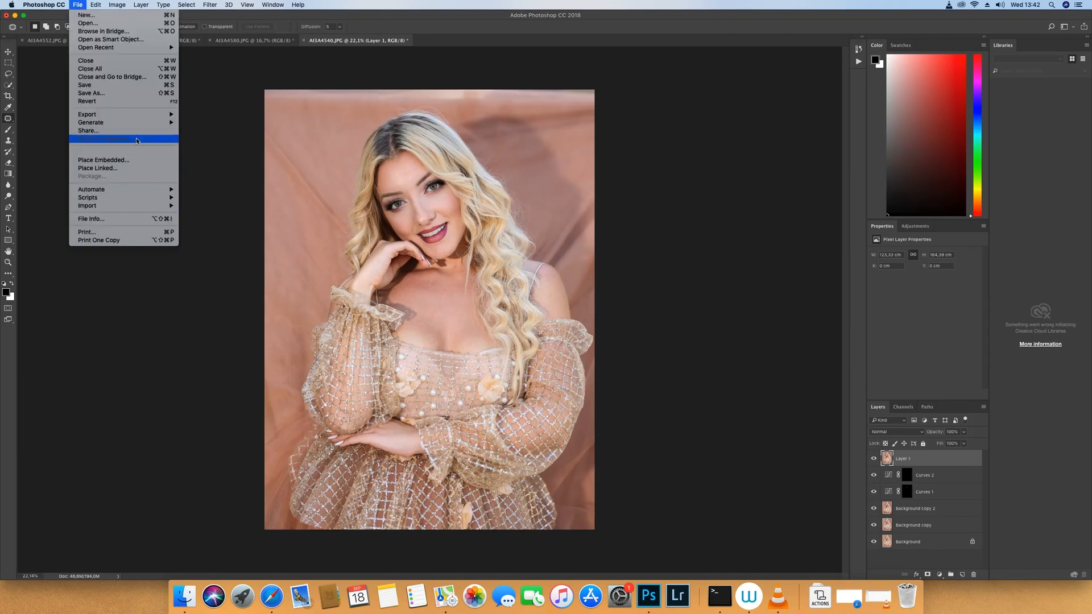
left_click(128, 93)
left_click(557, 160)
left_click(558, 160)
left_click(549, 175)
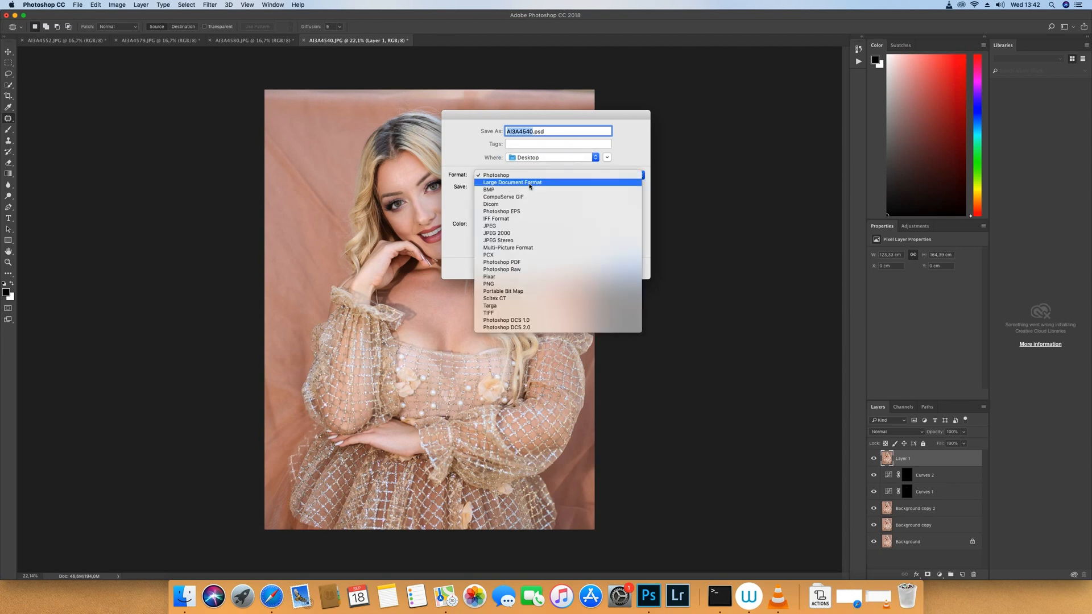
left_click(522, 227)
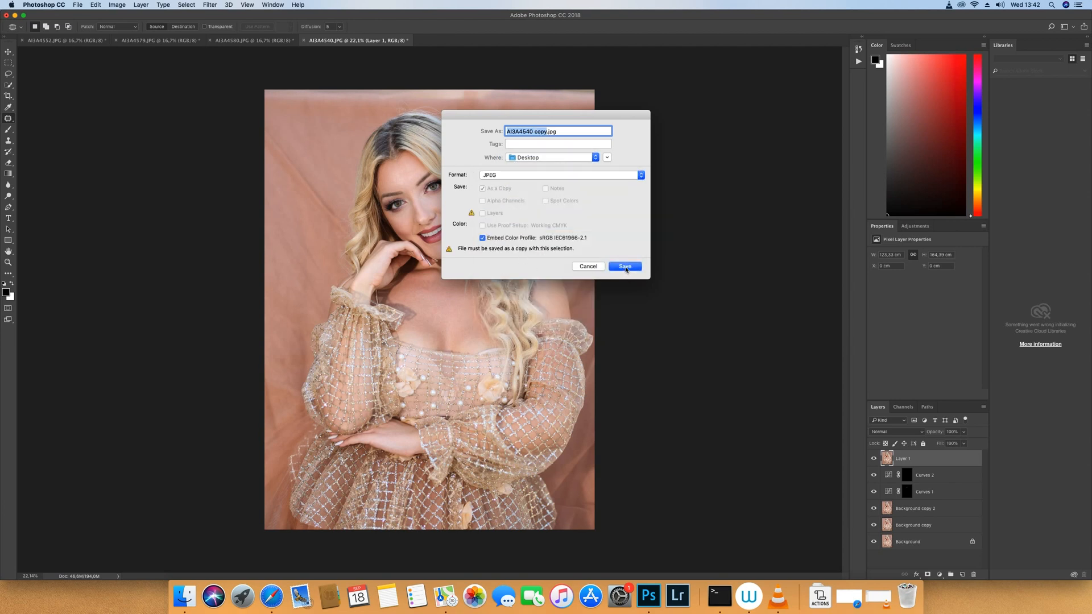
left_click(555, 160)
left_click(596, 162)
left_click(483, 239)
left_click(625, 267)
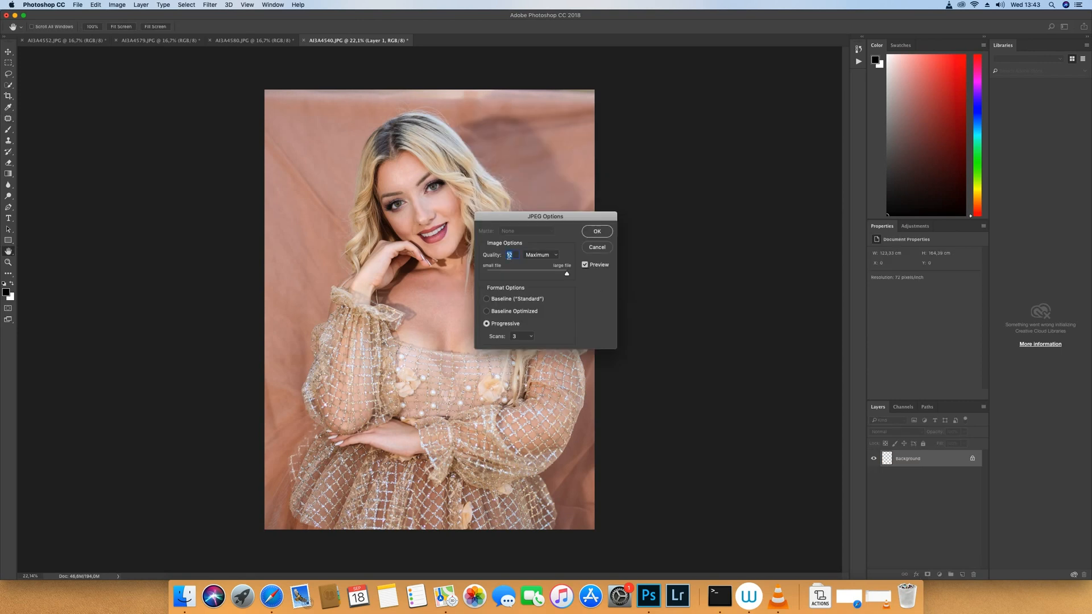
Confirm the JPEG options with quality 12 (Maximum), Progressive format, 3 scans and the preview enabled.
left_click(549, 257)
left_click(550, 257)
left_click(586, 265)
left_click(586, 265)
left_click(597, 232)
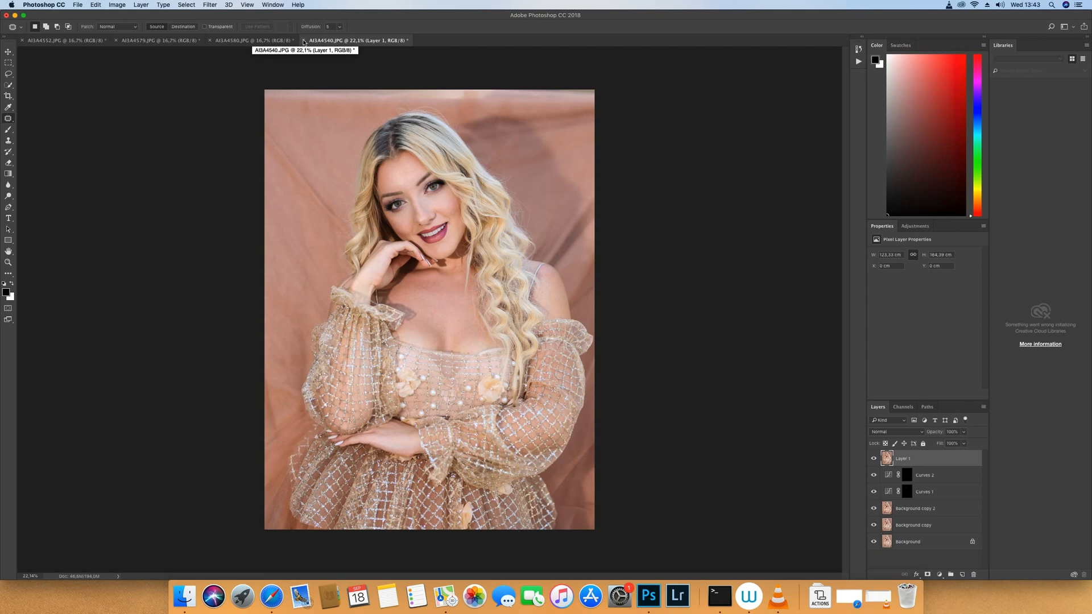
Close the AI3A4540.JPG portrait document and discard its unsaved changes.
left_click(303, 41)
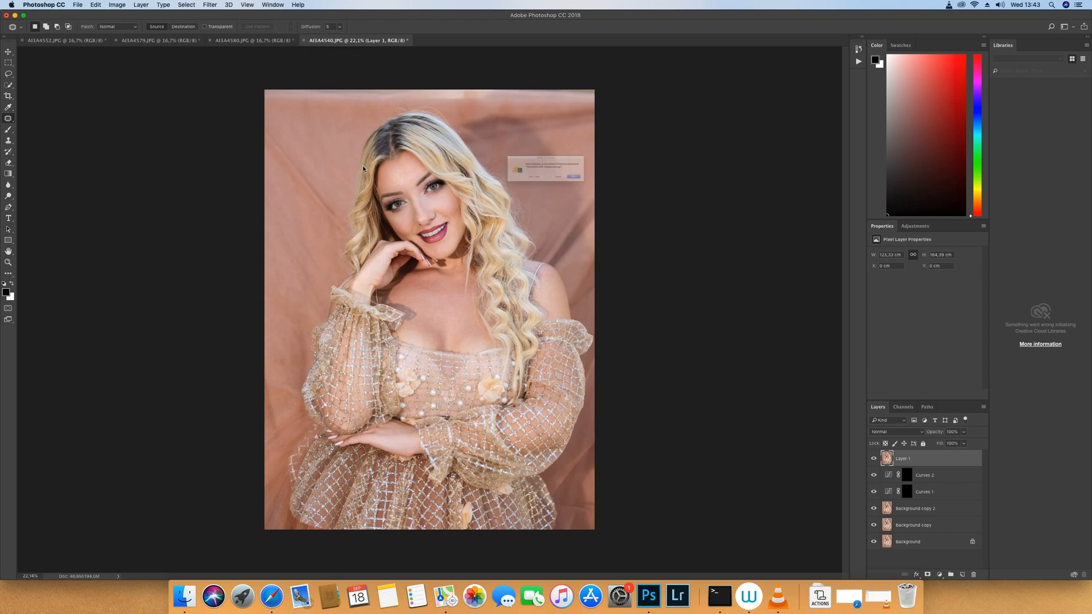
left_click(529, 190)
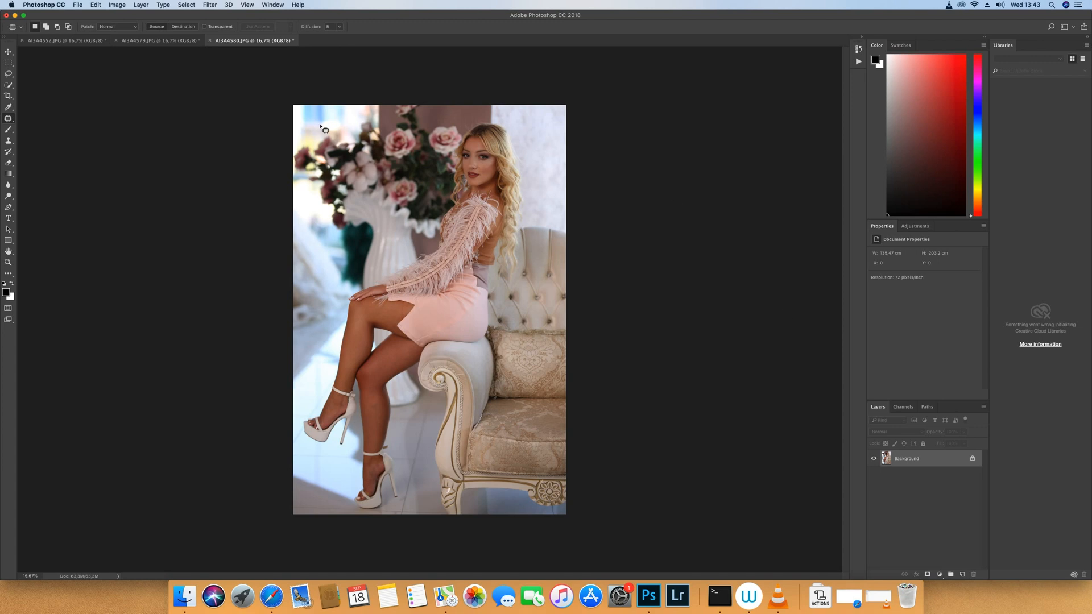
left_click(773, 601)
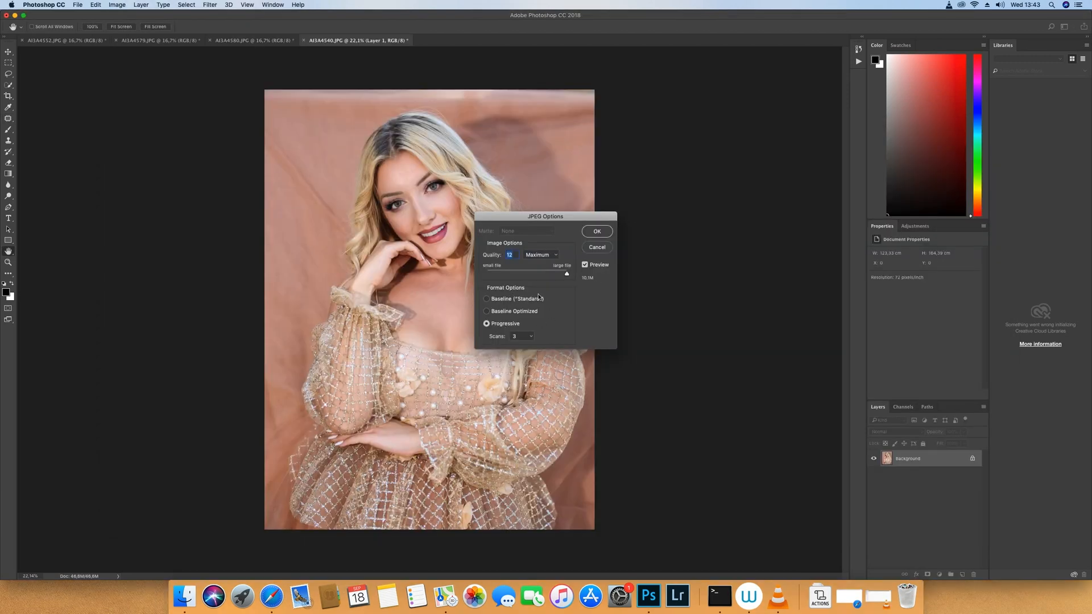
Keep the preview enabled and accept Maximum quality 12 with Progressive format for the portrait's JPEG copy.
left_click(587, 266)
left_click(586, 266)
left_click(597, 232)
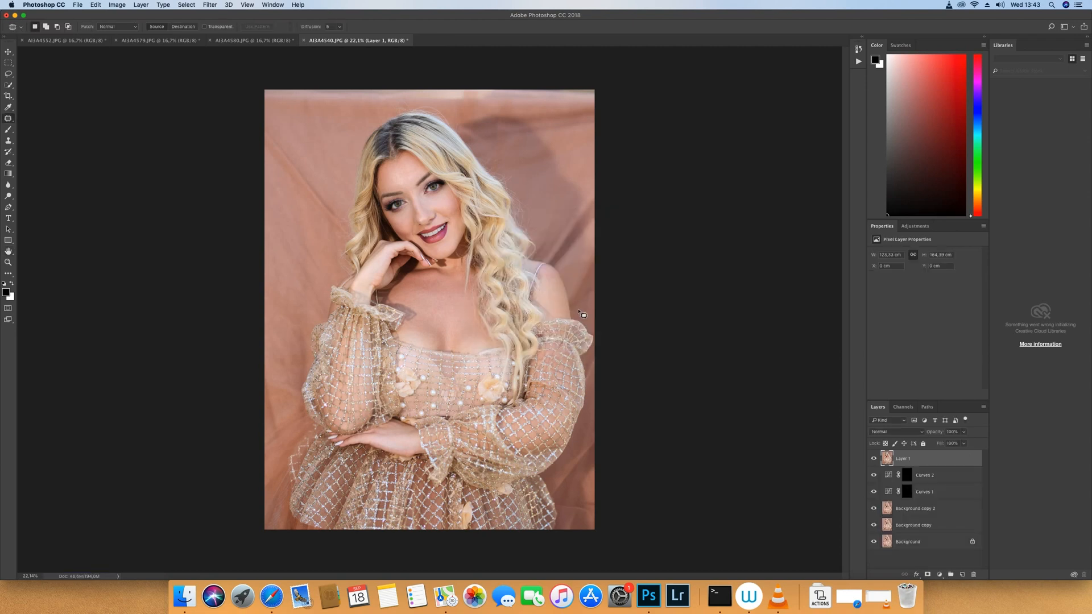